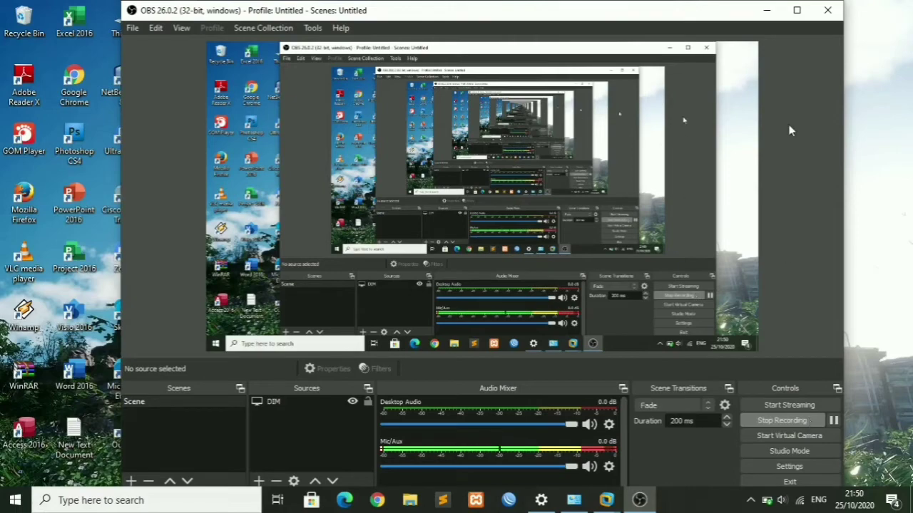
Minimize the recorder window, point out the VMware Workstation shortcut, and briefly view the WinBox Loader
click(769, 10)
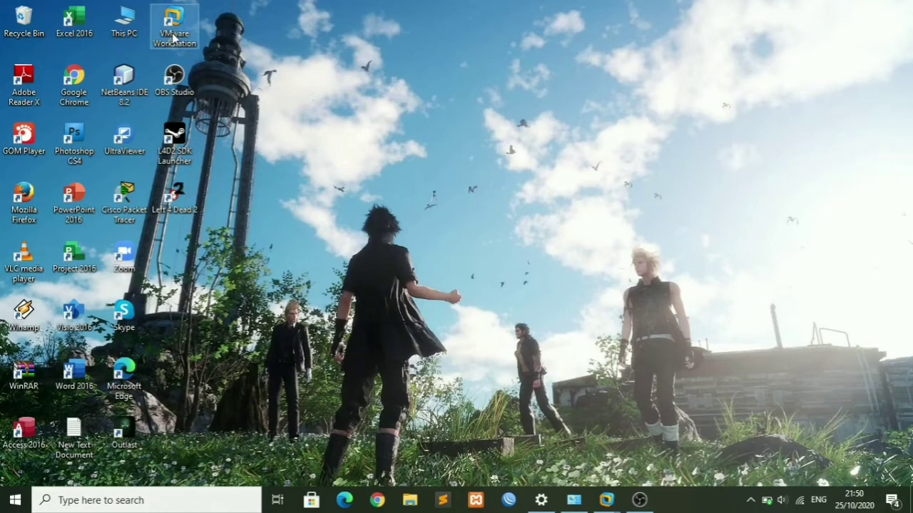
mouse_move(174, 37)
mouse_down()
mouse_move(286, 89)
mouse_move(275, 94)
mouse_move(191, 36)
mouse_up()
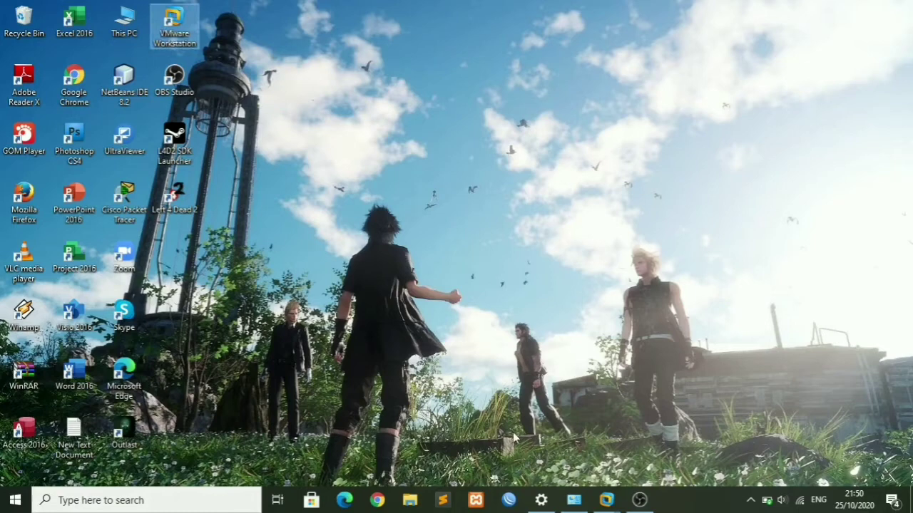
click(508, 501)
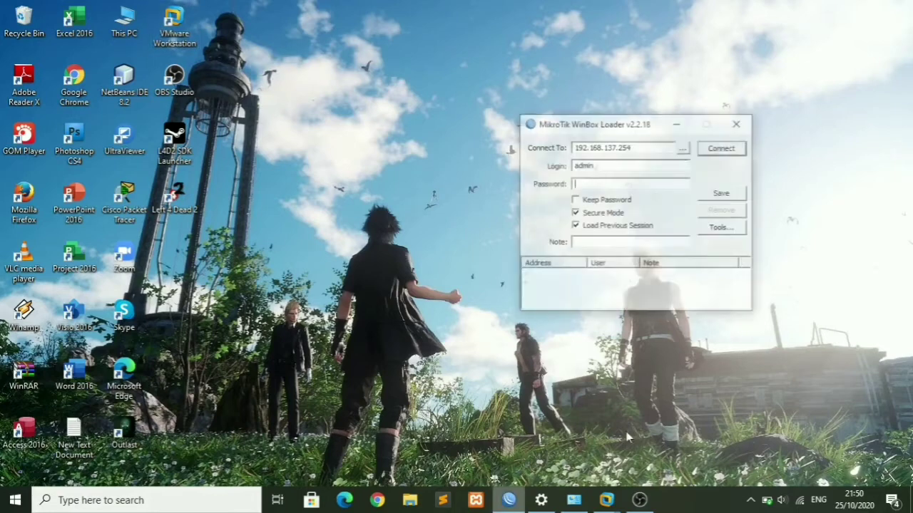
click(686, 127)
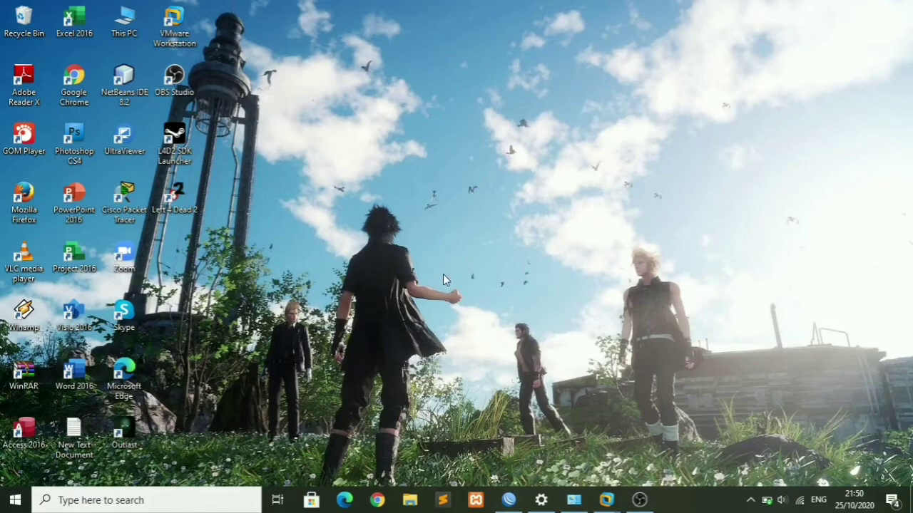
Open the Wi-Fi adapter's properties in Network Connections and enable Internet Connection Sharing, accepting the listed services
click(574, 500)
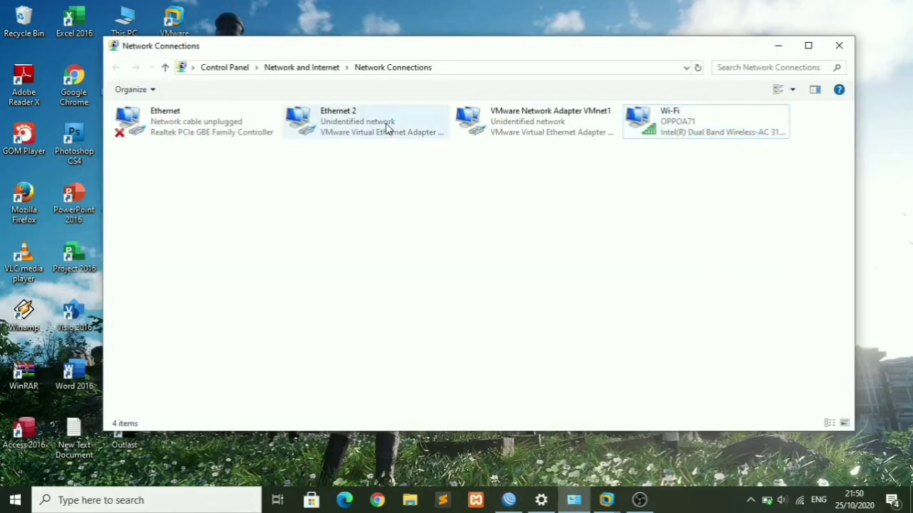
right_click(719, 134)
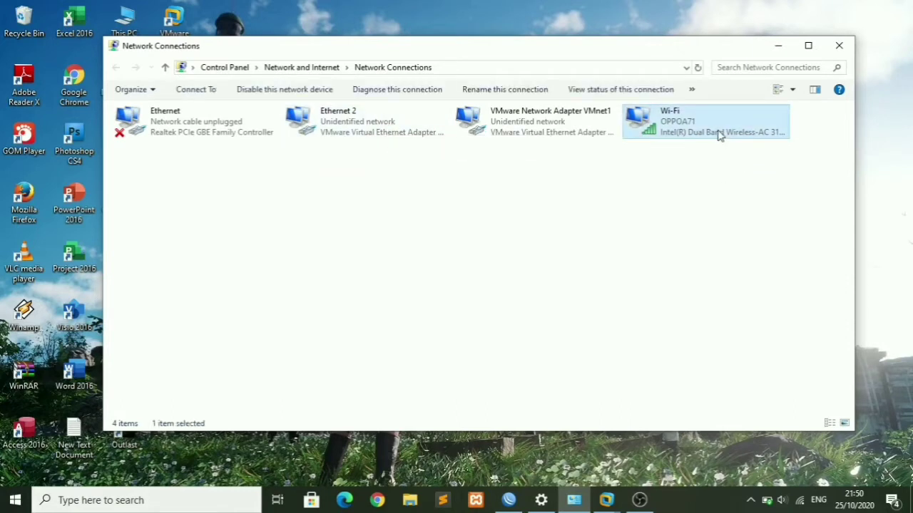
click(739, 273)
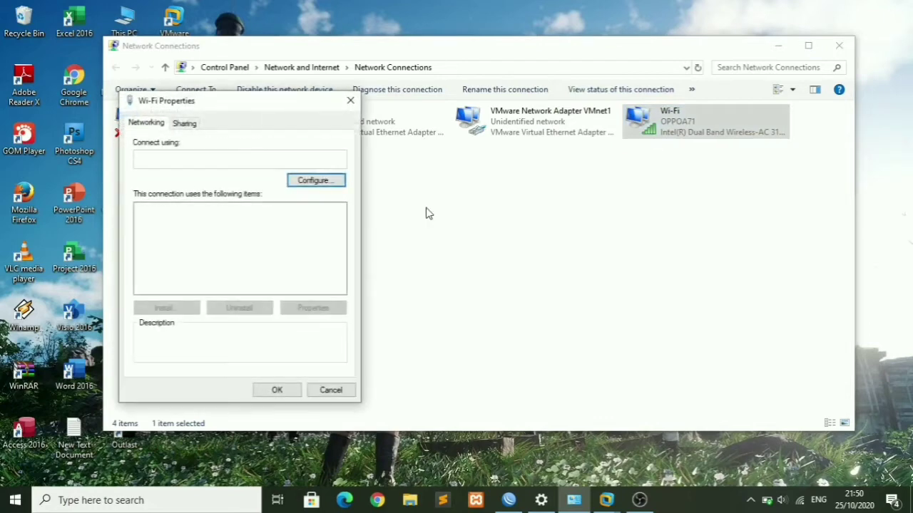
click(186, 124)
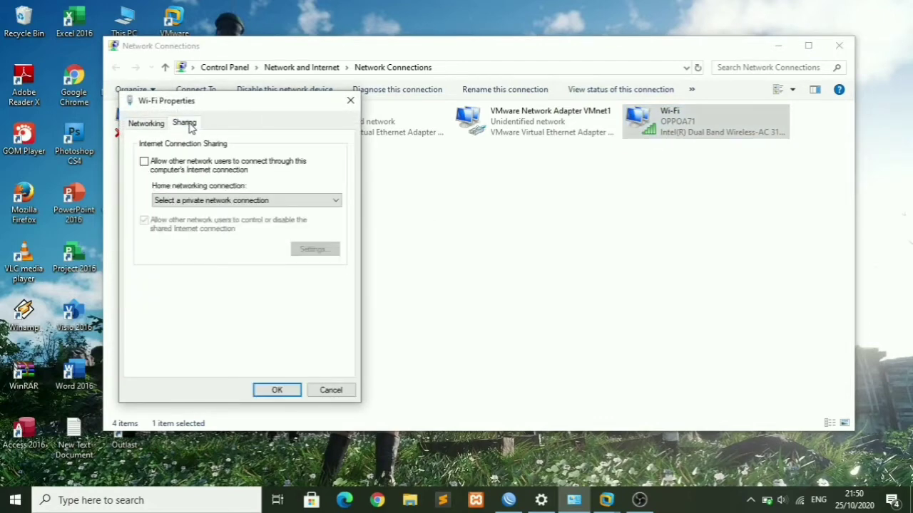
click(144, 163)
click(337, 254)
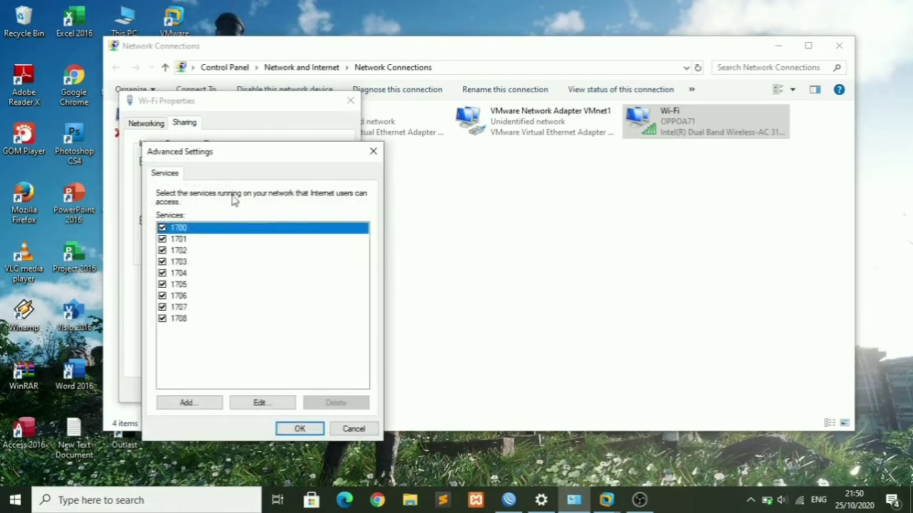
click(313, 429)
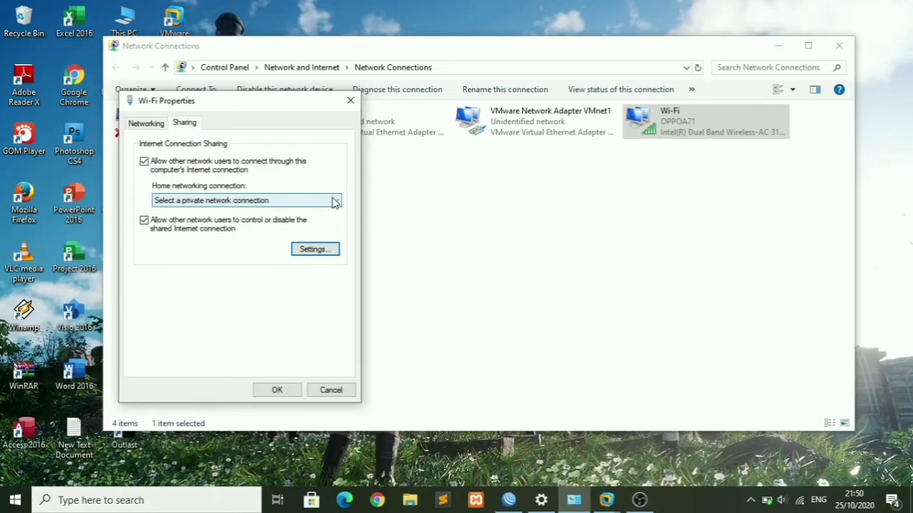
Set the home networking connection for the shared Wi-Fi to Ethernet 2 and apply the sharing settings
click(332, 201)
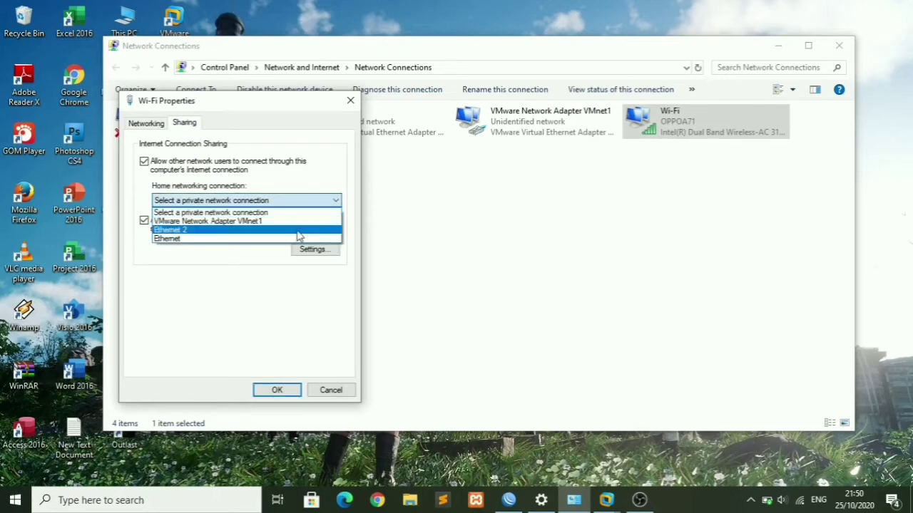
key(Escape)
key(Down)
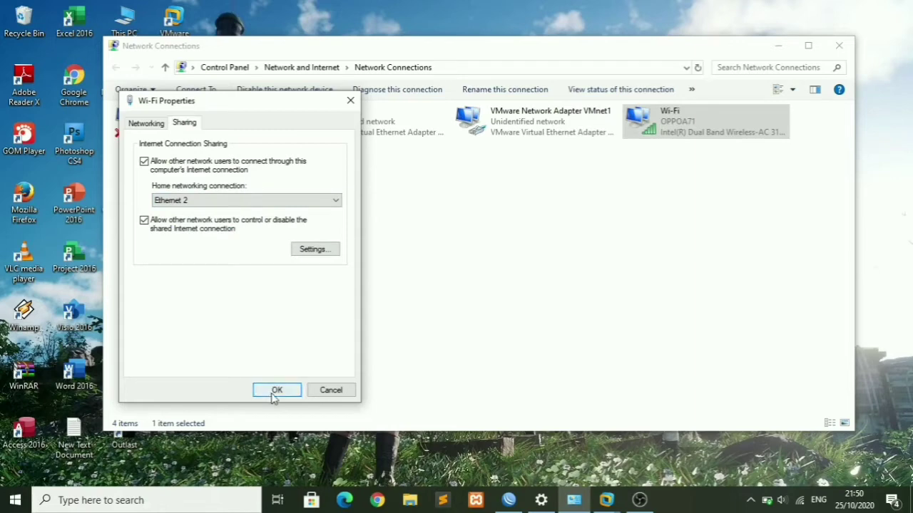
click(273, 392)
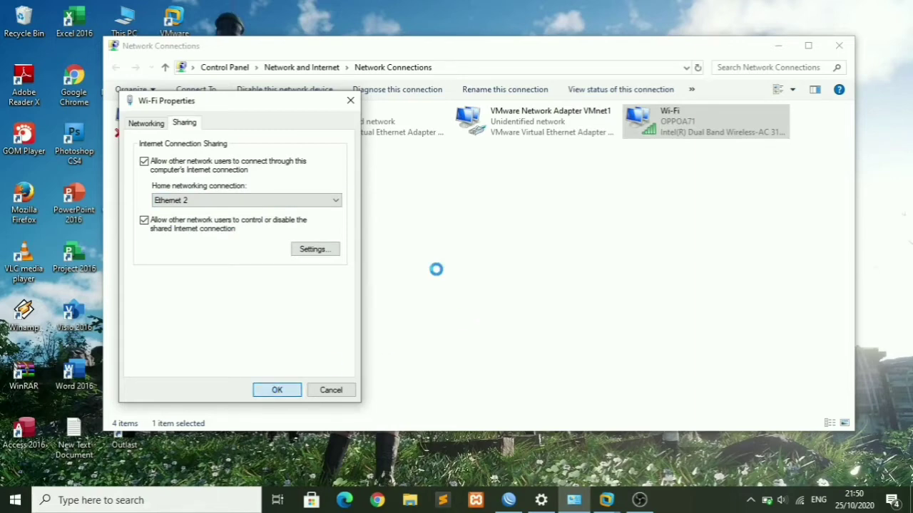
Check the network connection details of the Ethernet 2 adapter, including its IPv4 address
click(386, 126)
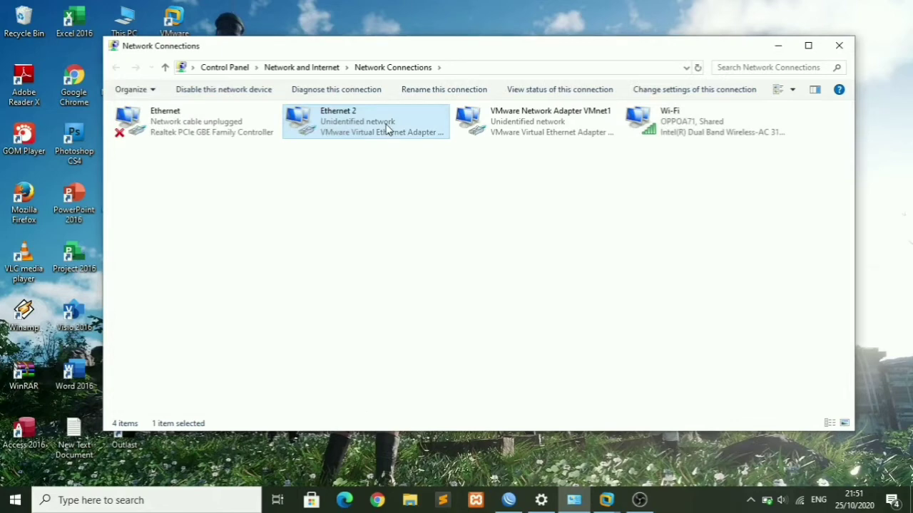
right_click(387, 129)
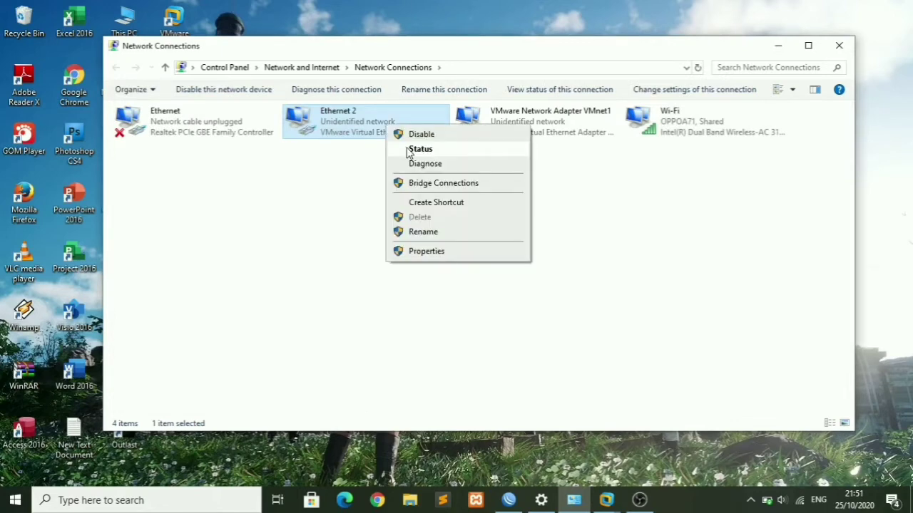
click(420, 149)
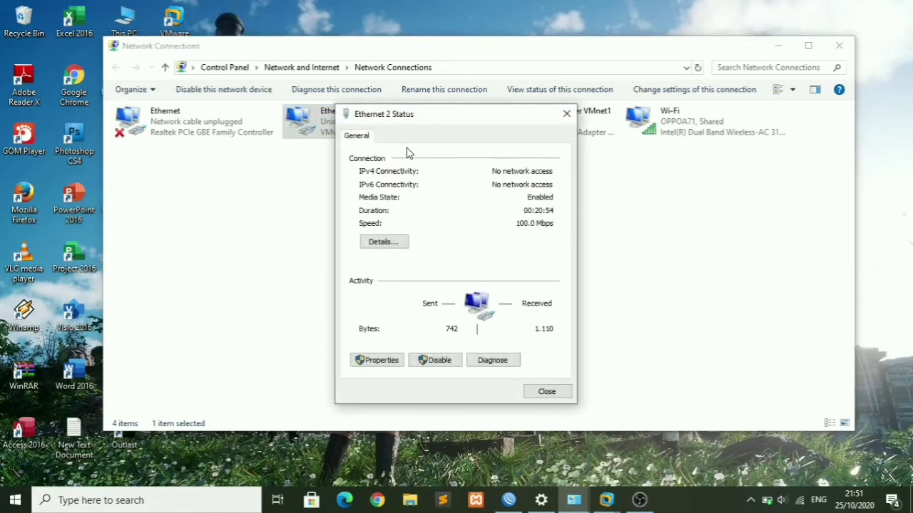
click(377, 245)
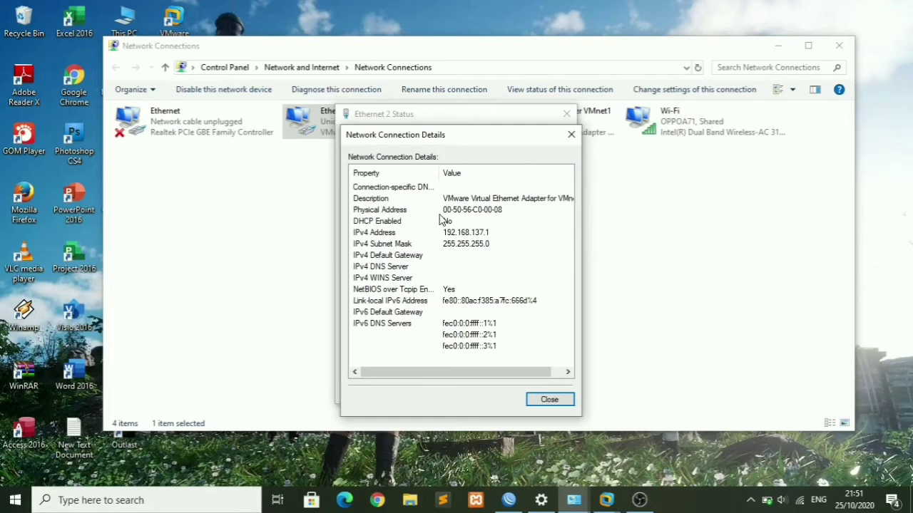
click(548, 400)
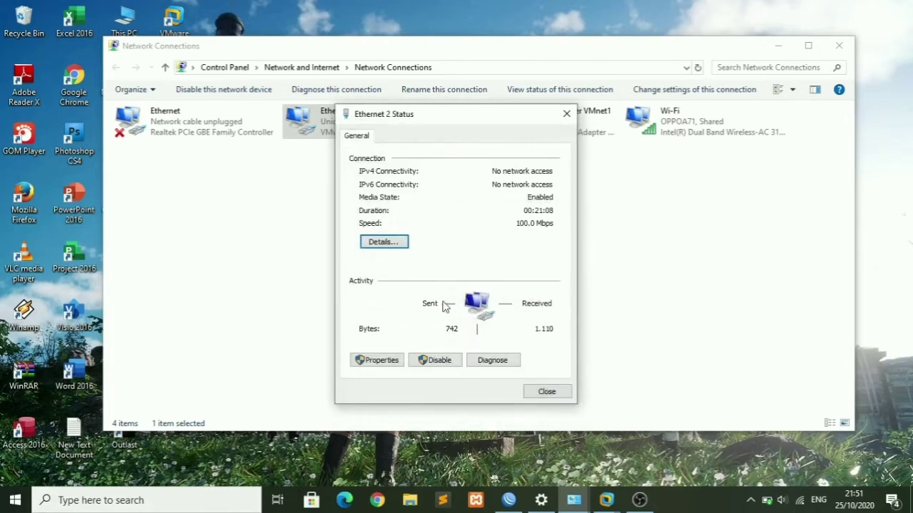
Set Ethernet 2's IPv4 properties to obtain the IP address and DNS server address automatically
click(374, 364)
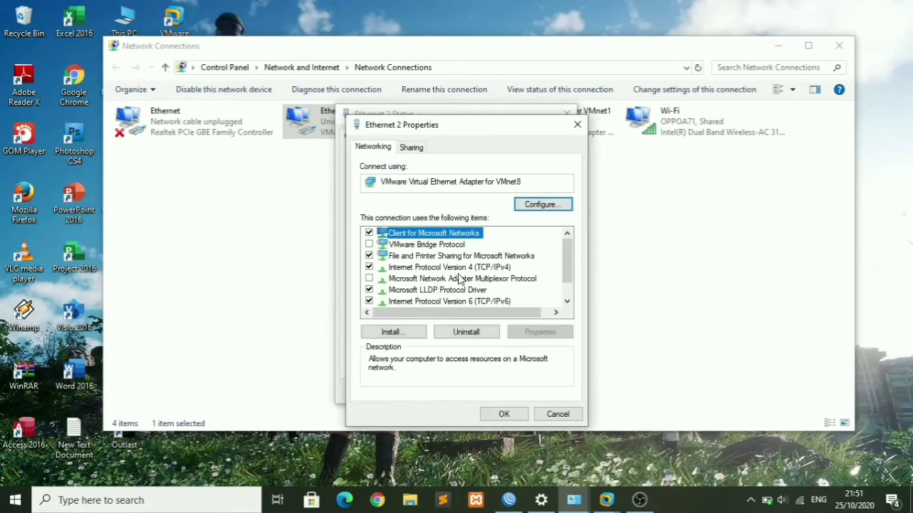
double_click(458, 268)
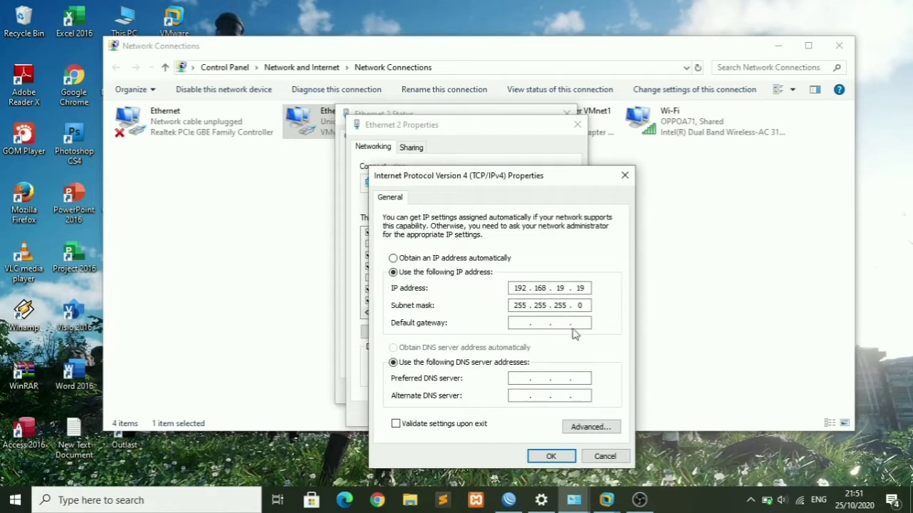
click(464, 259)
click(440, 348)
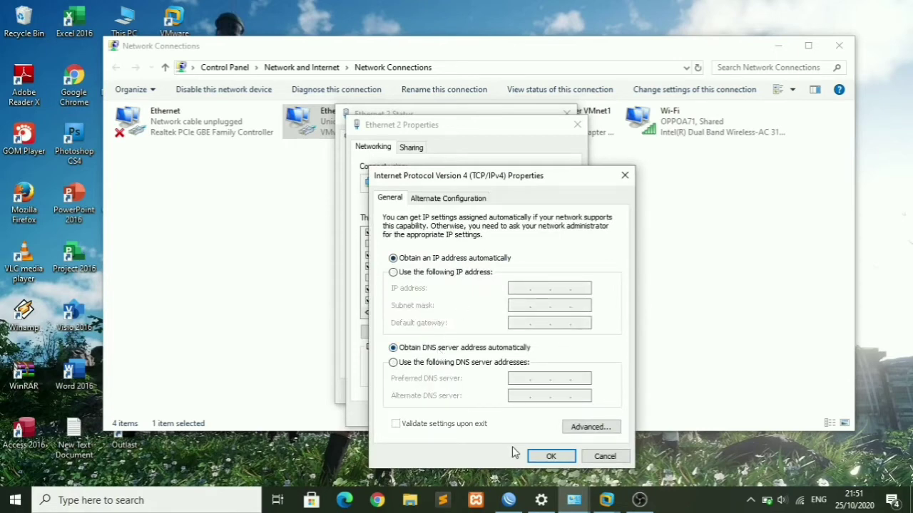
click(550, 456)
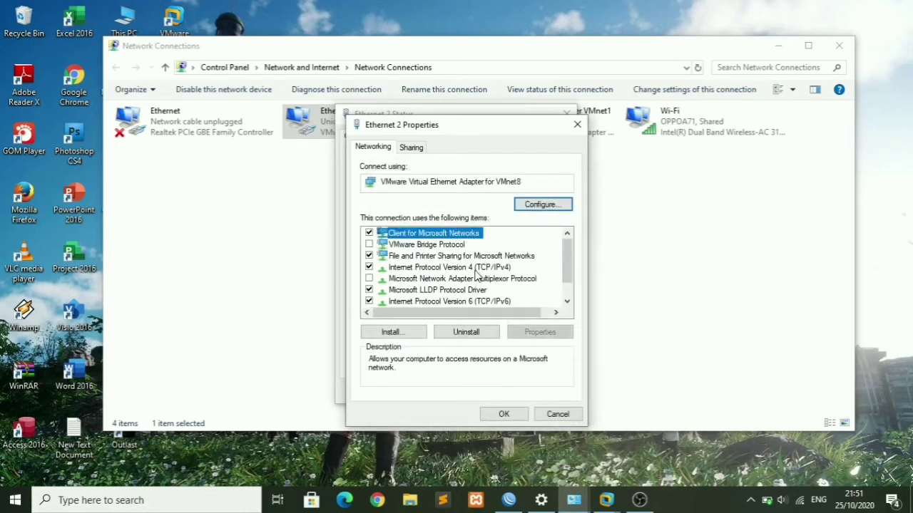
click(501, 414)
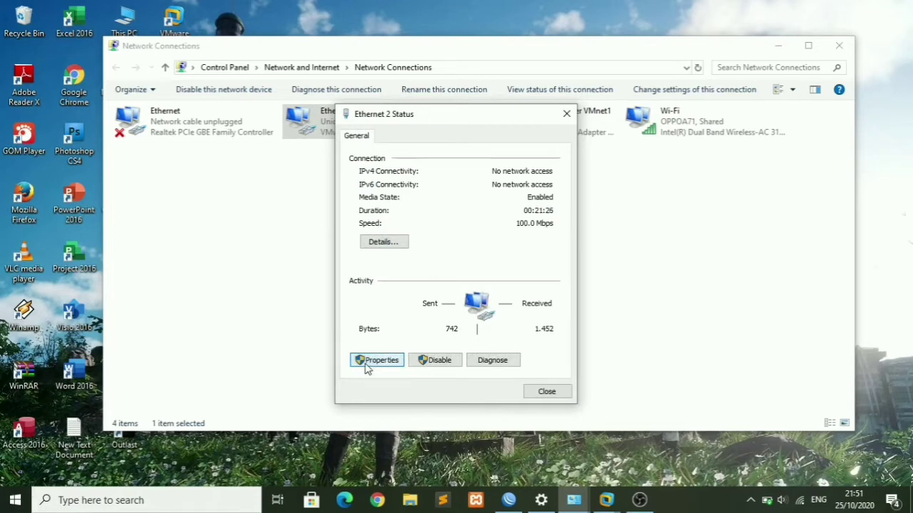
Give Ethernet 2 the static IPv4 address 192.168.19.19 with subnet mask 255.255.255.0, and close its status window
click(375, 360)
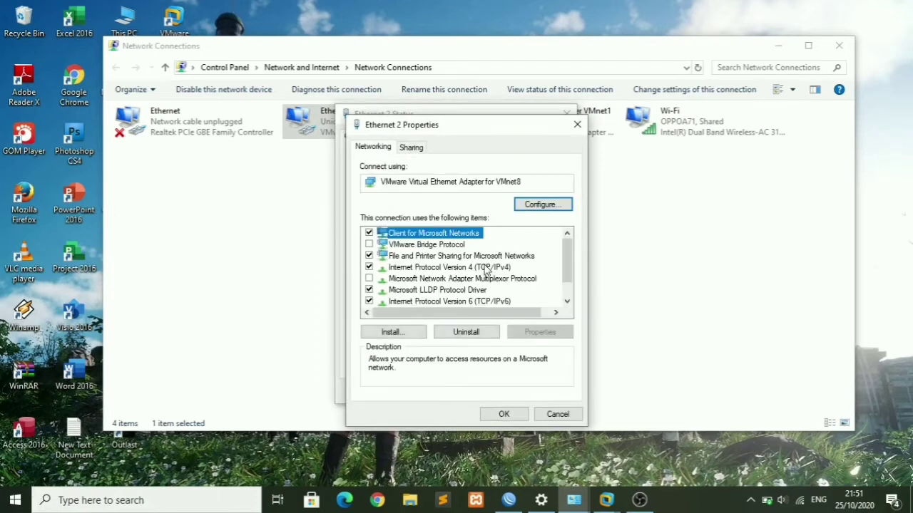
double_click(485, 268)
click(472, 273)
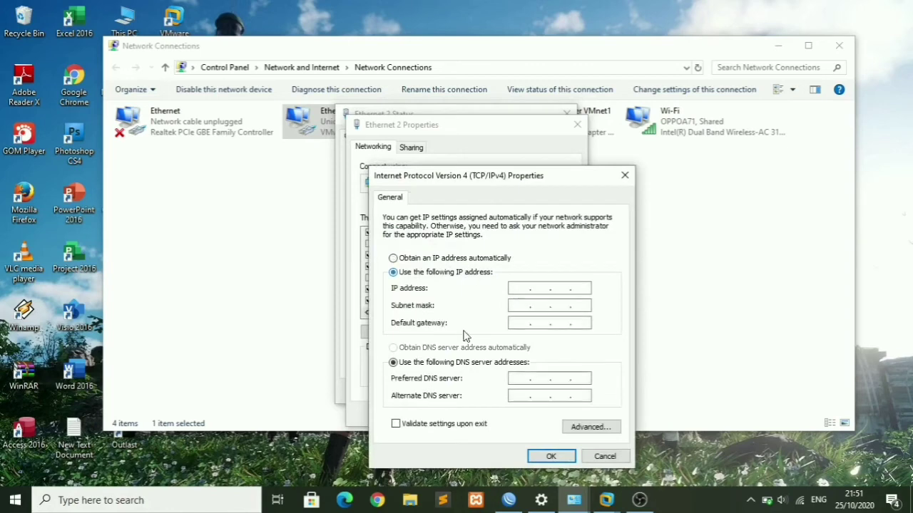
click(521, 290)
text(192 . 168 . 19 . 19)
key(Tab)
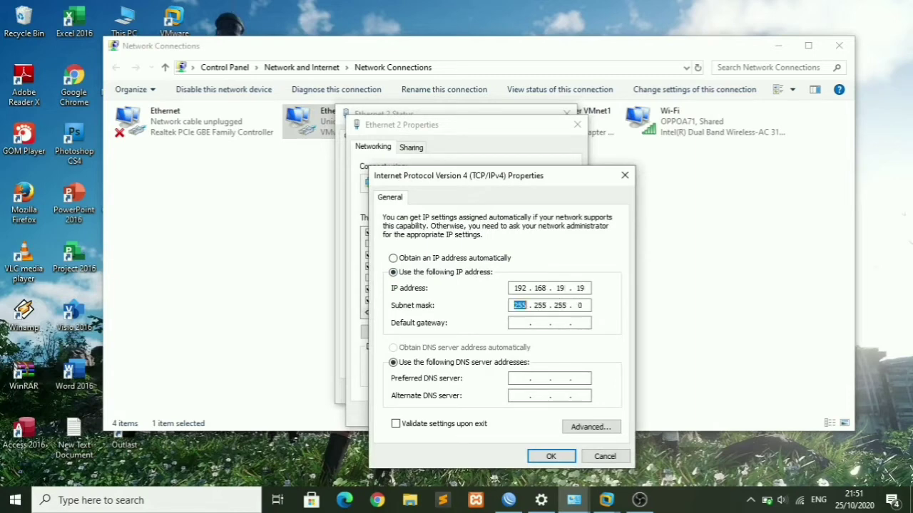
click(520, 322)
click(550, 455)
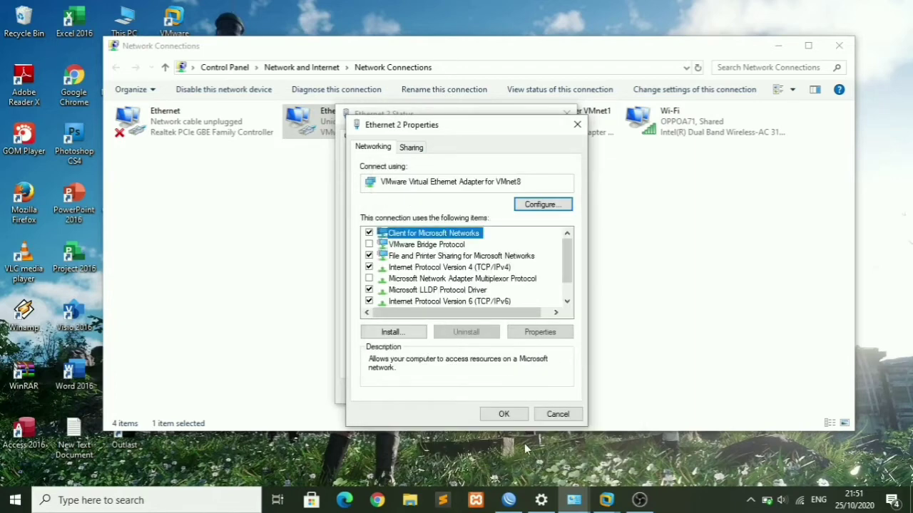
click(508, 416)
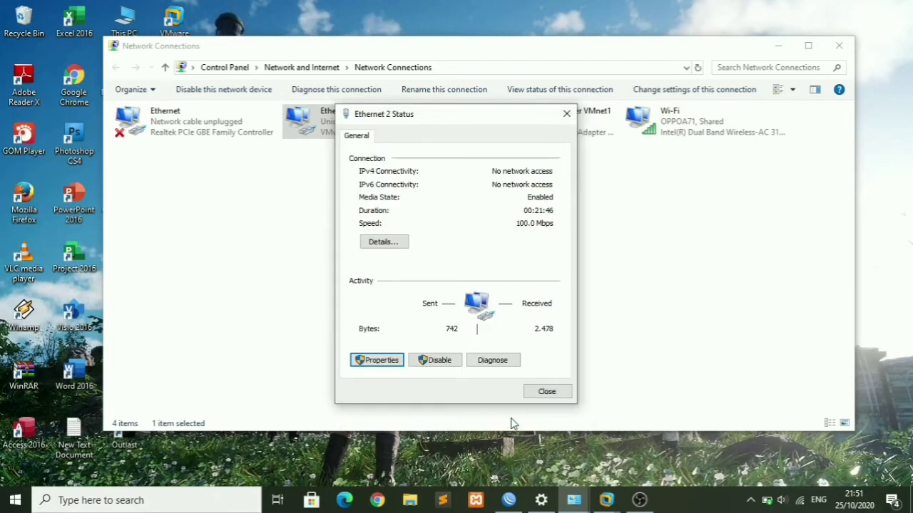
click(547, 392)
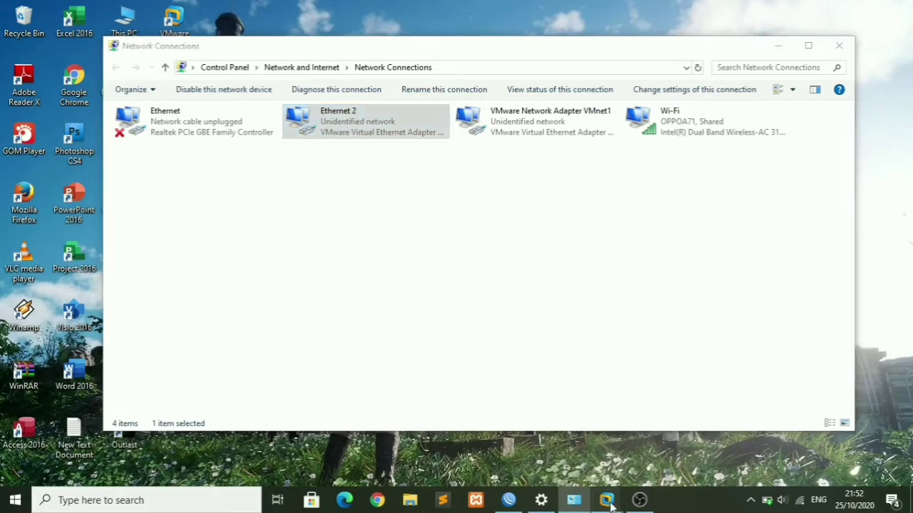
Switch to VMware Workstation and power on the MikroTik virtual machine
mouse_move(606, 500)
click(619, 426)
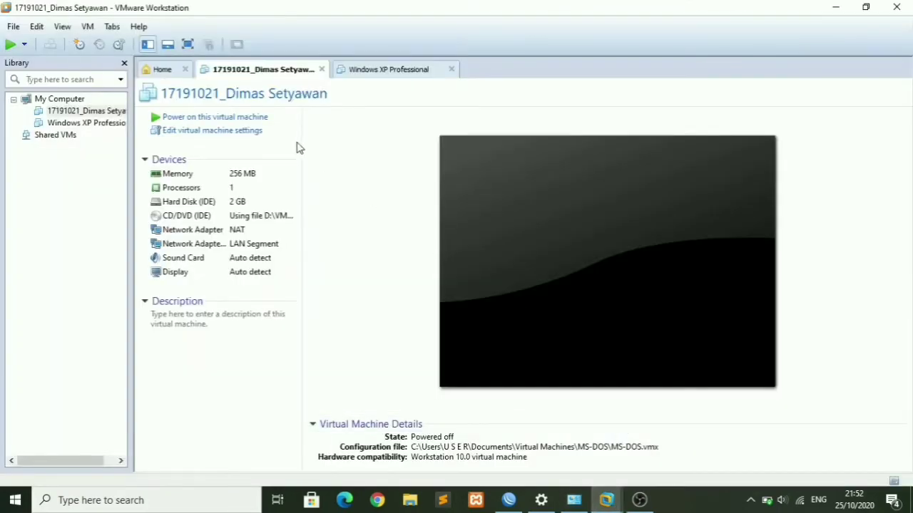
click(258, 119)
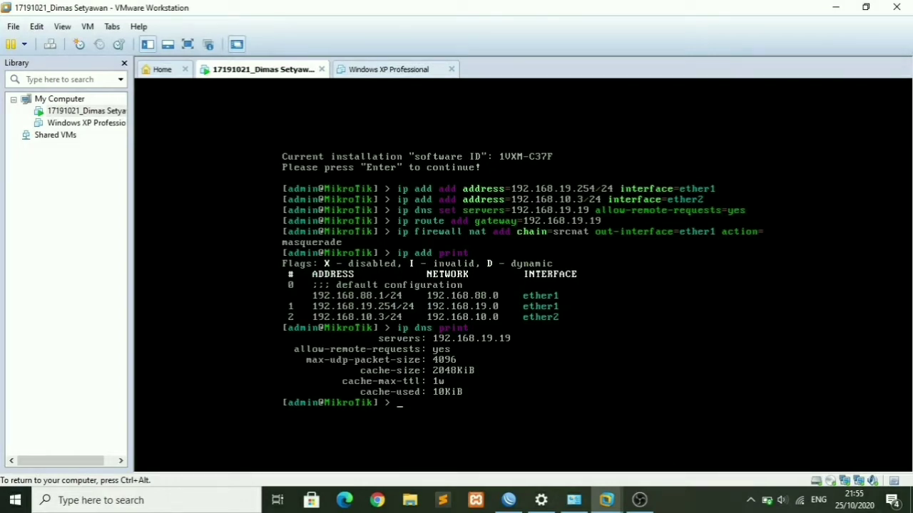
Test the MikroTik router's internet connection by pinging 8.8.8.8, and stop the ping after several replies
text(ping 8.8.8.8)
key(Return)
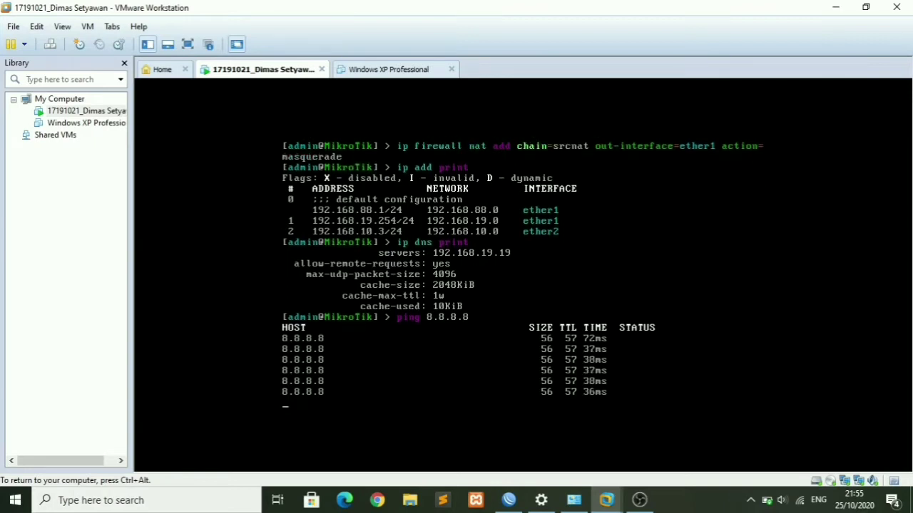
key(ctrl+c)
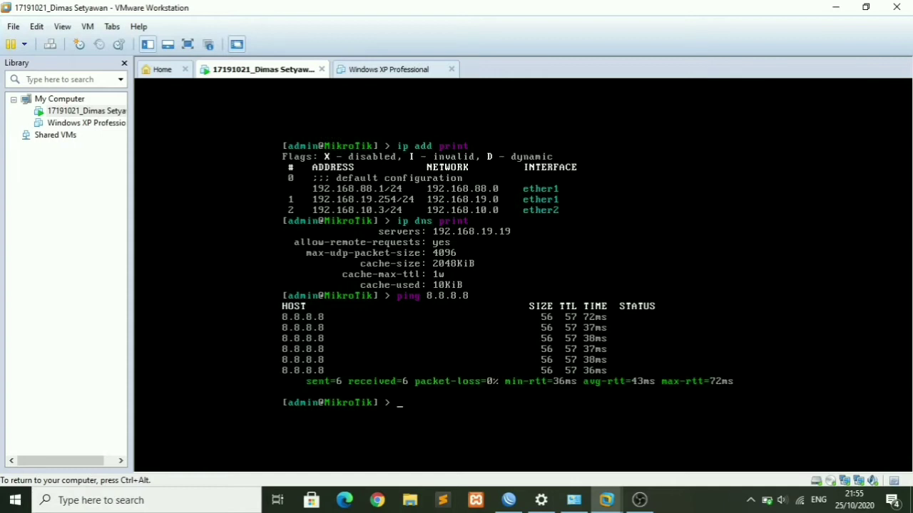
Release control of the MikroTik console and power on the Windows XP Professional virtual machine
key(ctrl+alt)
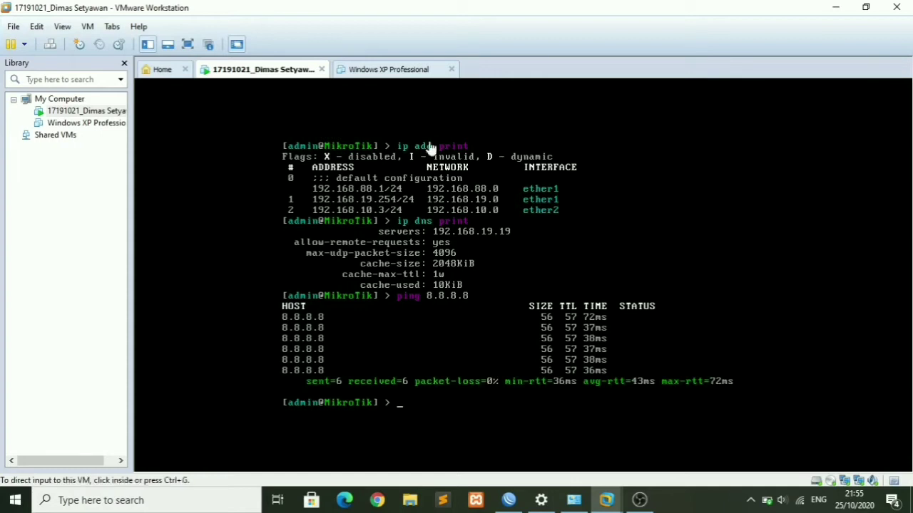
click(428, 70)
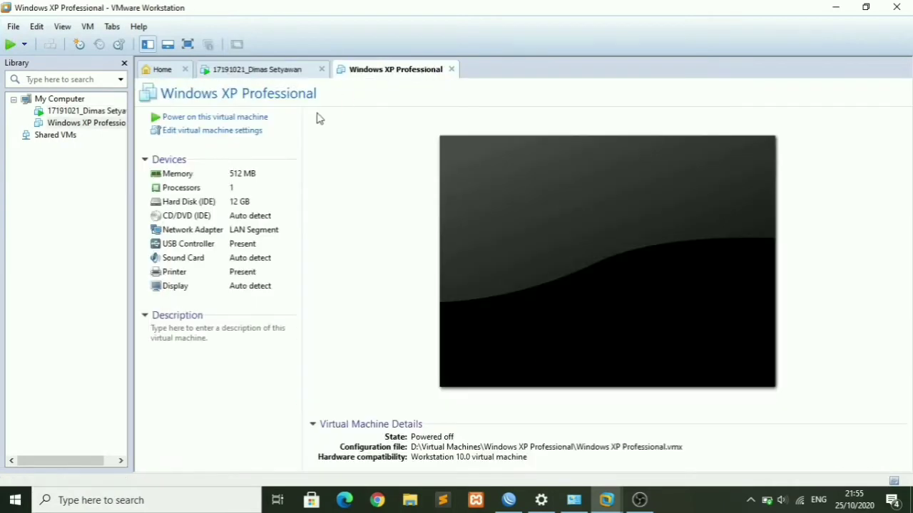
click(220, 119)
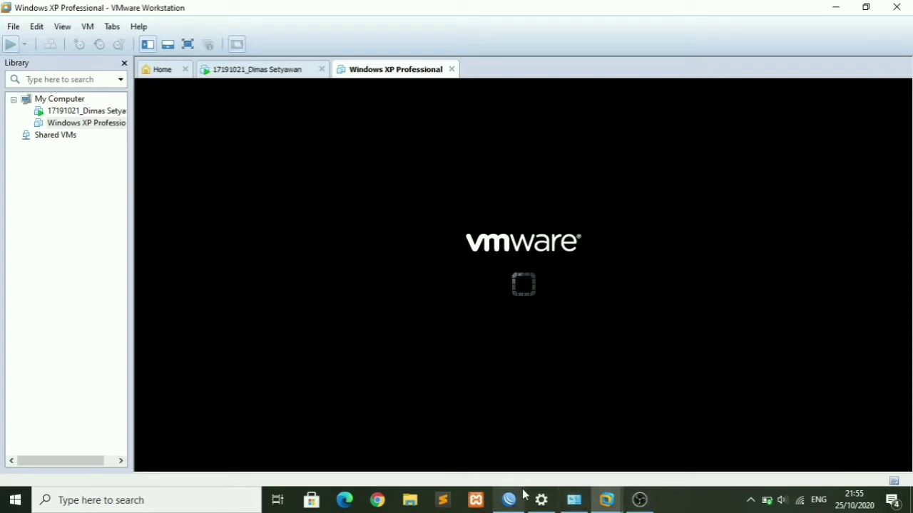
Switch to WinBox Loader, connect to the router at 192.168.19.254 as admin, and move the welcome message out of the way
mouse_move(521, 491)
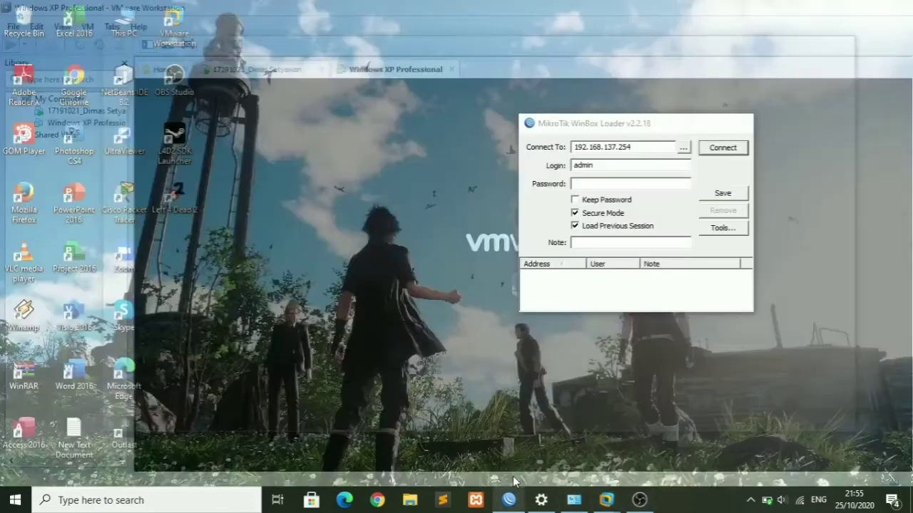
click(513, 479)
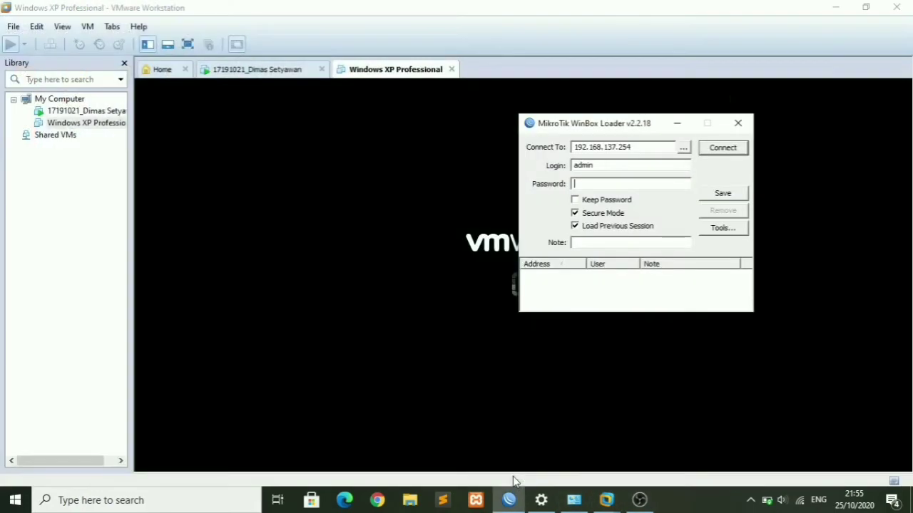
click(637, 149)
key(BackSpace)
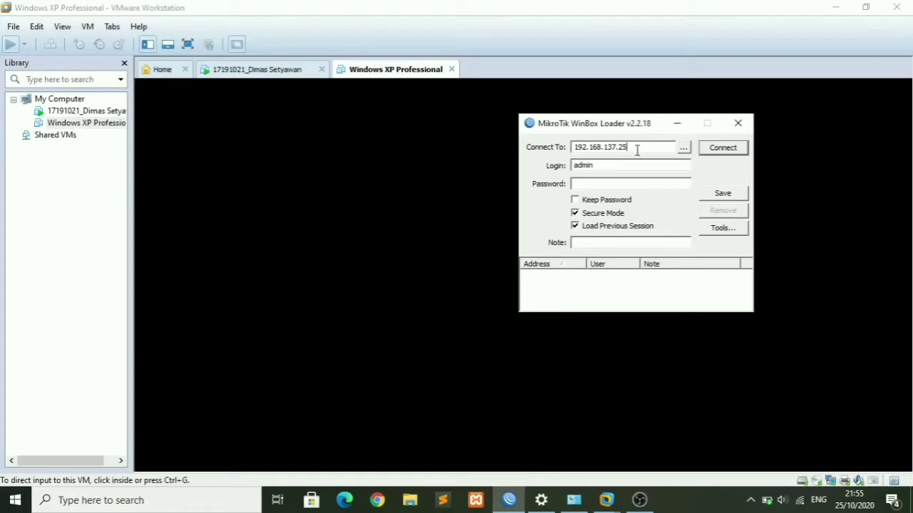
key(BackSpace)
key(BackSpace)
key(BackSpace)
key(BackSpace)
key(BackSpace)
key(BackSpace)
key(BackSpace)
key(BackSpace)
key(BackSpace)
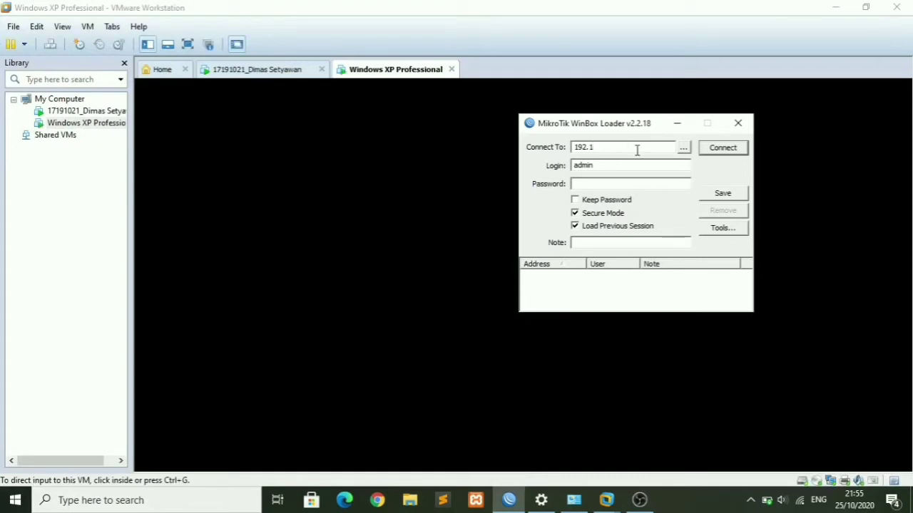
text(68.19.)
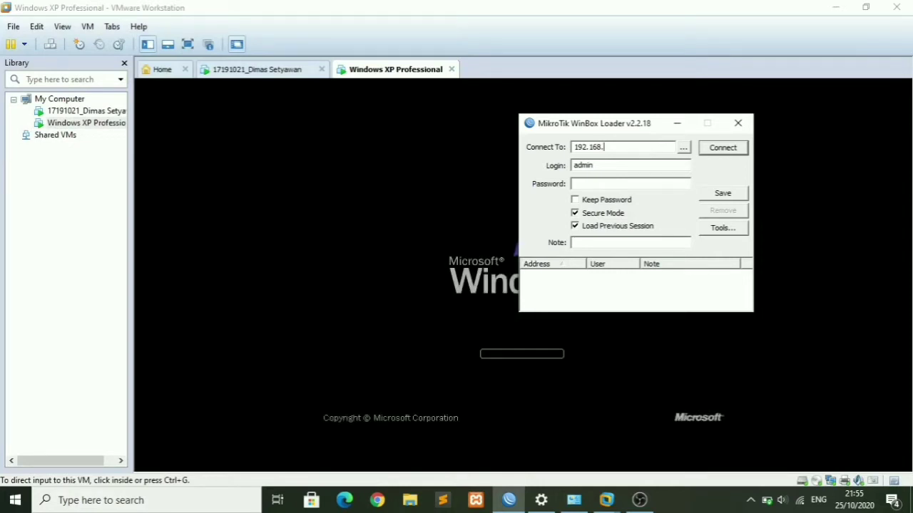
text(254)
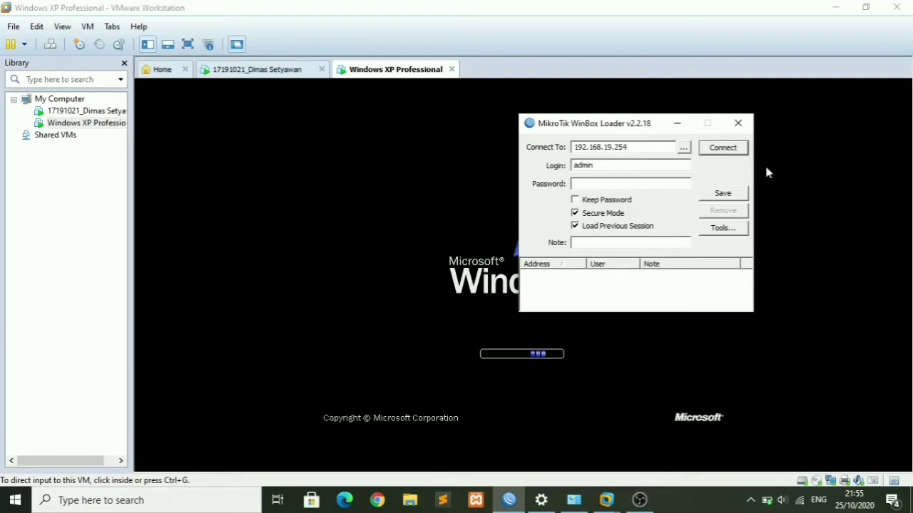
click(735, 149)
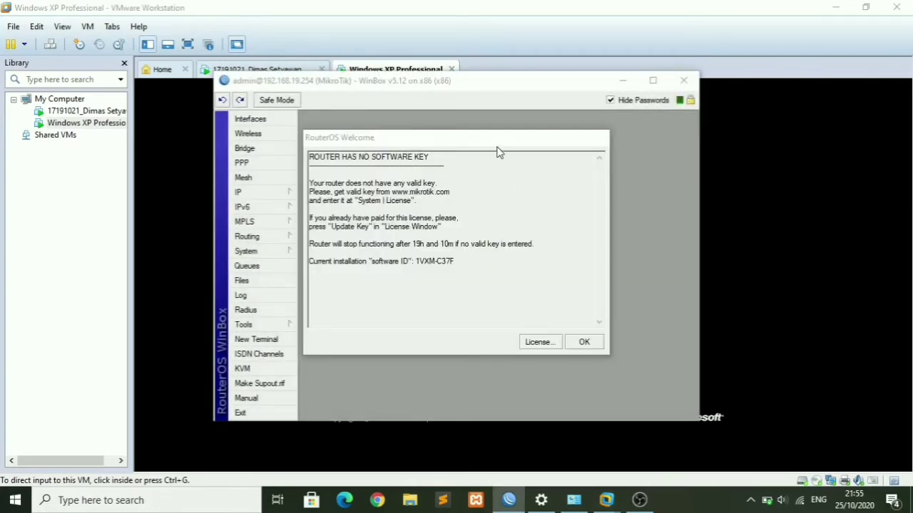
drag(496, 146, 487, 476)
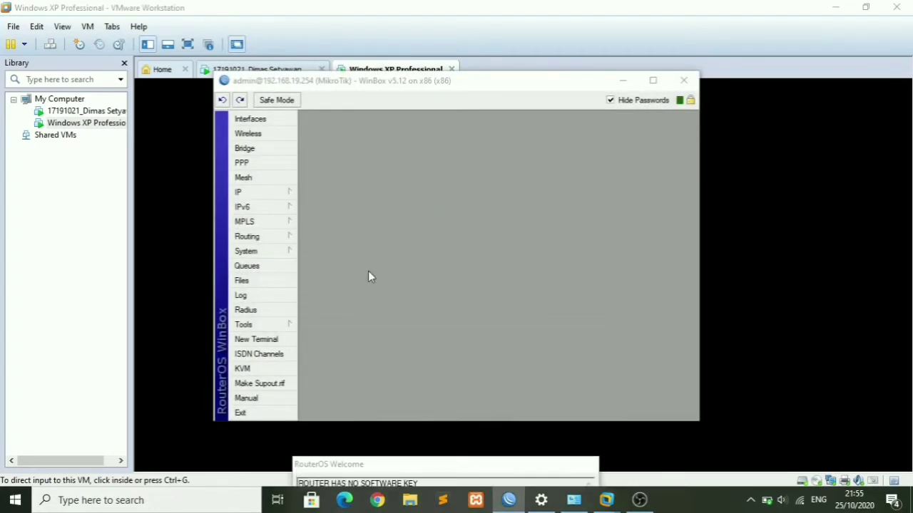
Start the router's DHCP server setup and choose ether2 as the DHCP server interface
click(278, 194)
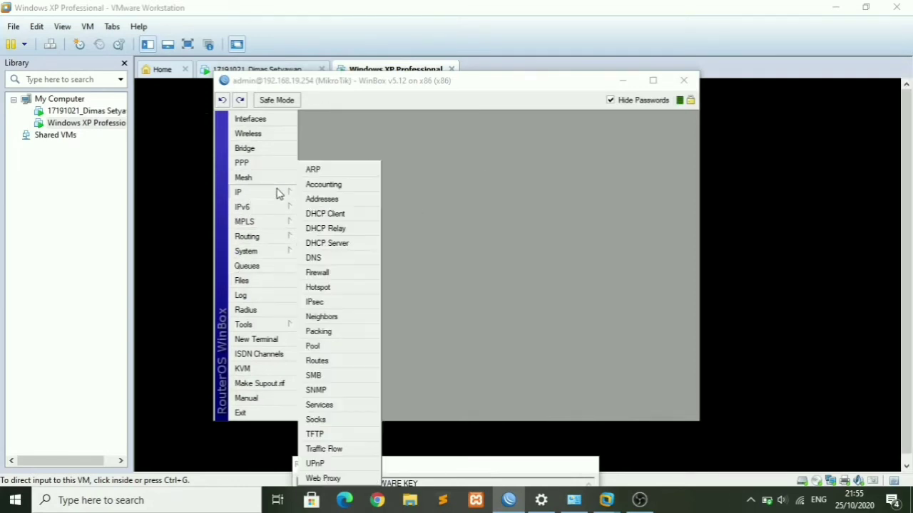
click(371, 245)
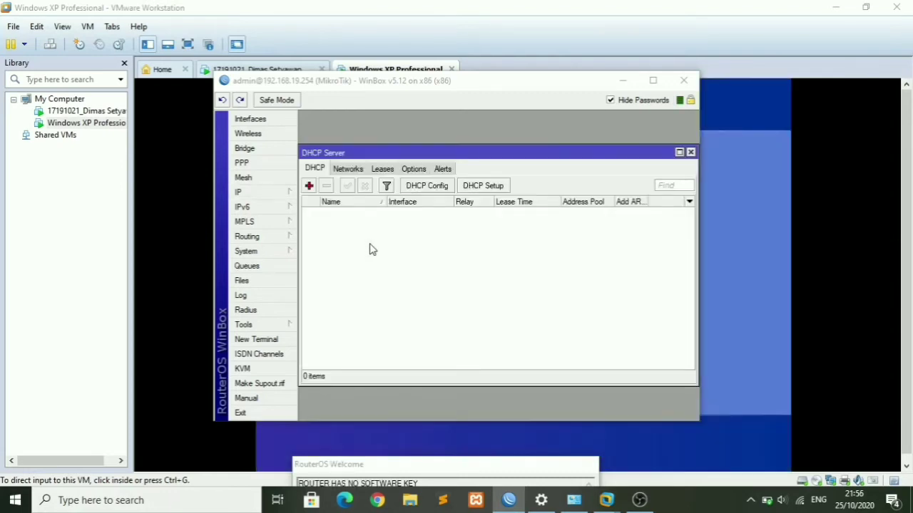
click(487, 187)
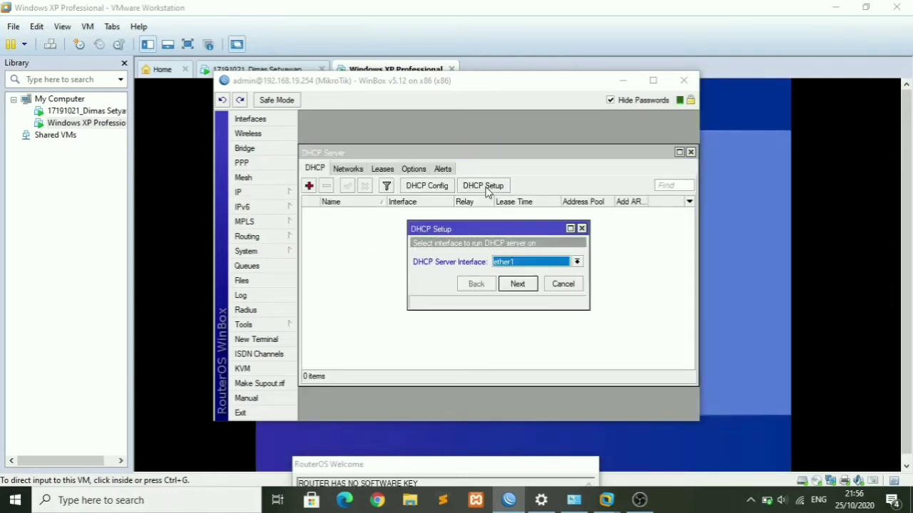
click(577, 262)
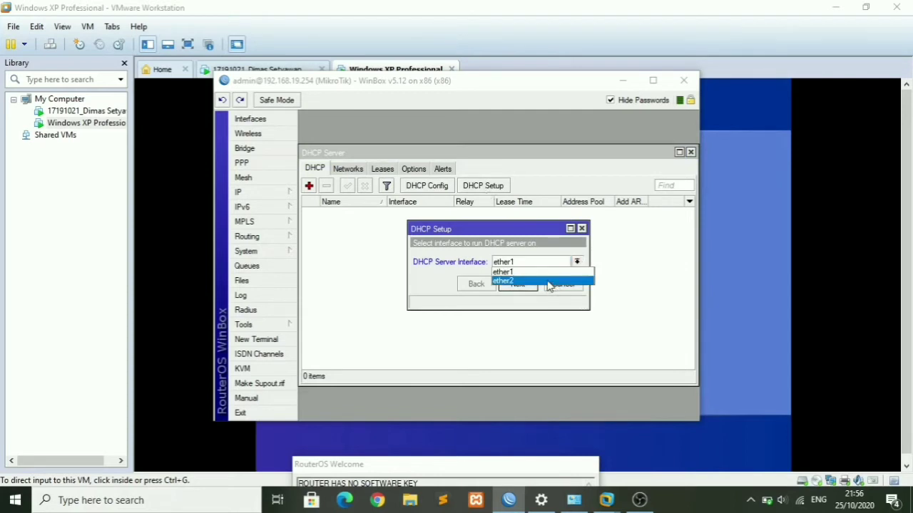
click(553, 281)
click(517, 284)
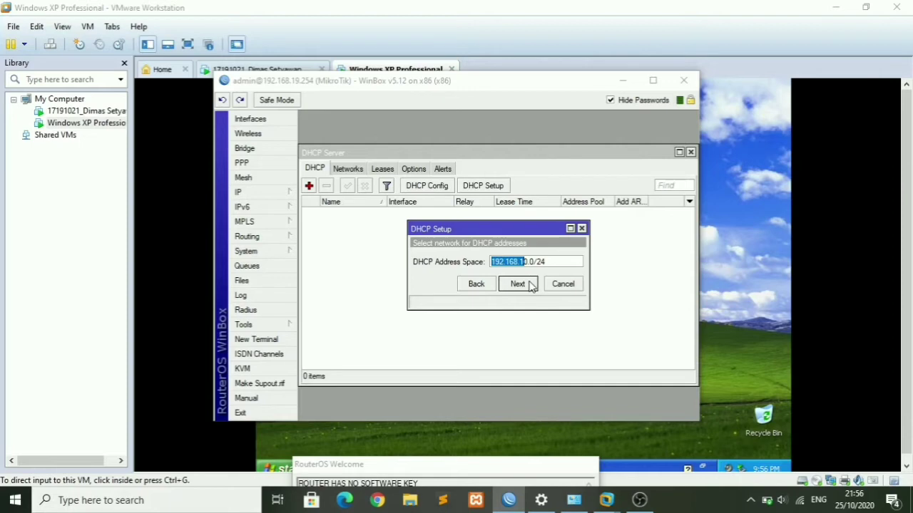
Complete the DHCP setup with address space 192.168.10.0/24, gateway 192.168.10.3, the proposed address pool, DNS server 192.168.19.19 and a 3-day lease
click(518, 284)
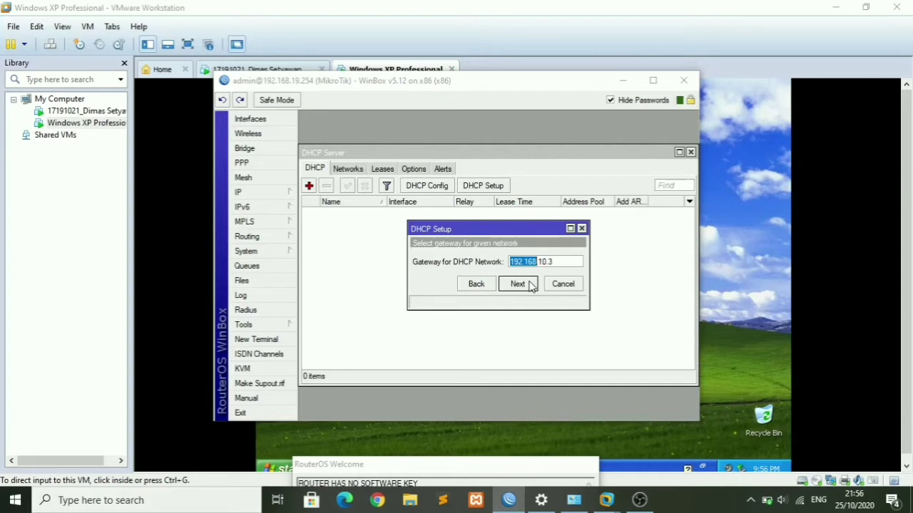
click(530, 285)
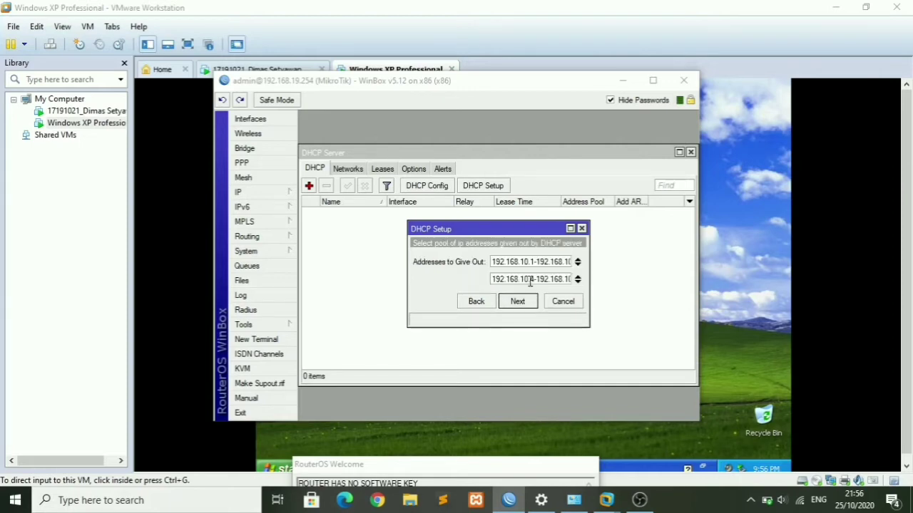
click(531, 303)
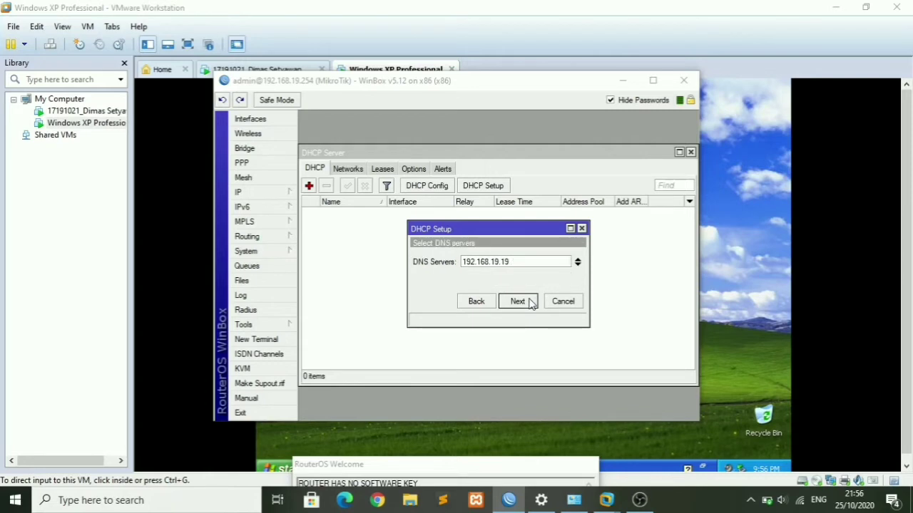
click(518, 301)
click(530, 303)
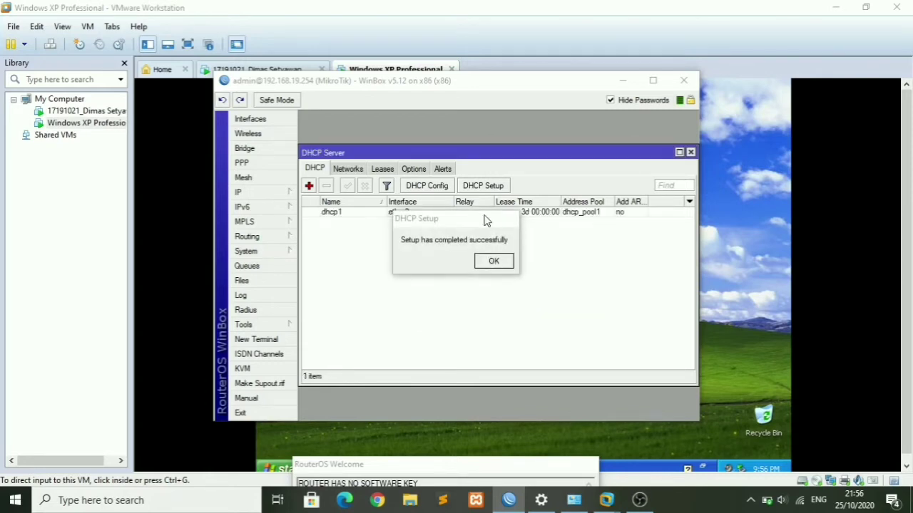
drag(484, 216, 491, 498)
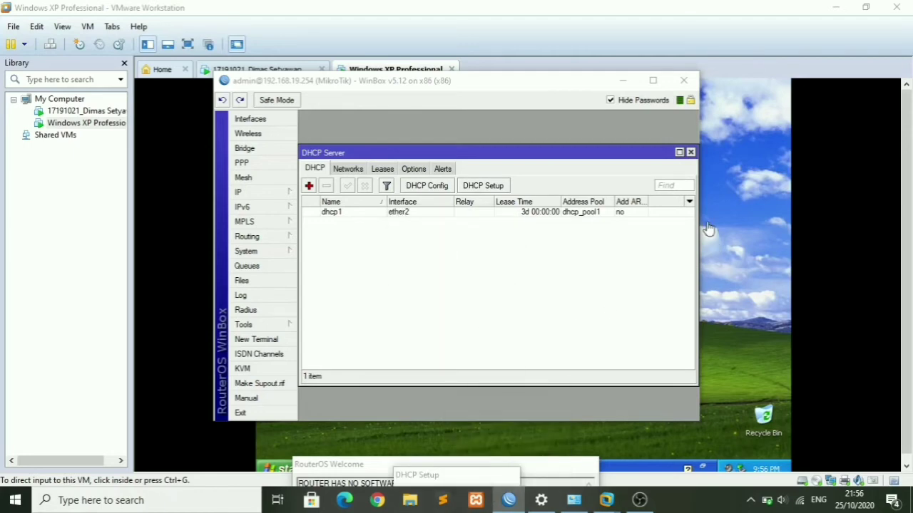
Switch to the Windows XP virtual machine and open its Network Connections
click(763, 271)
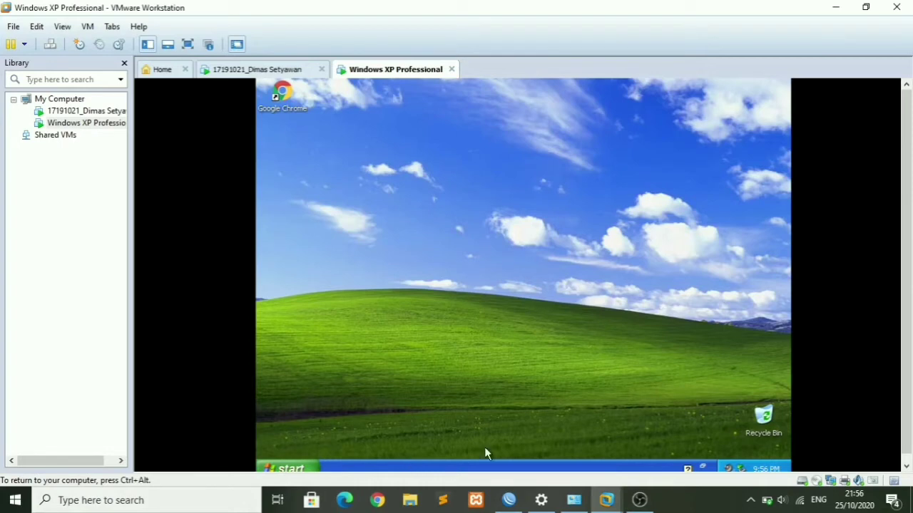
click(288, 468)
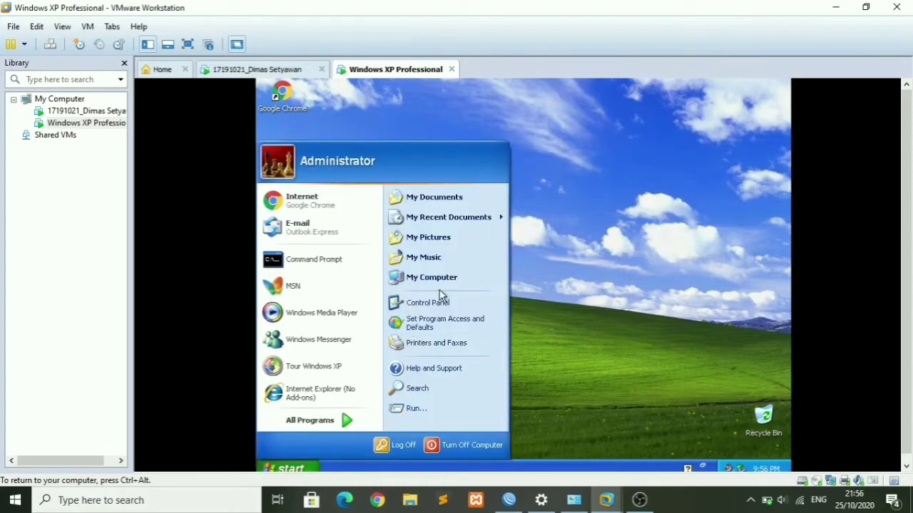
click(437, 308)
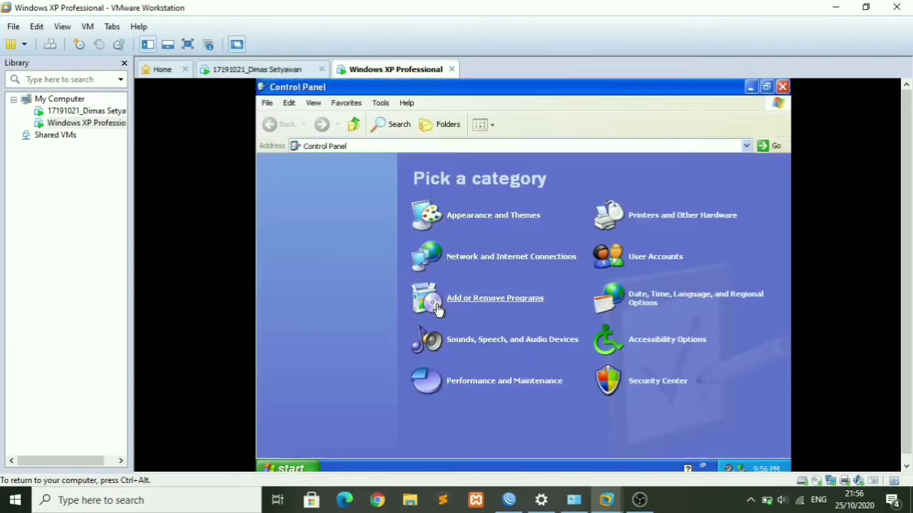
click(454, 268)
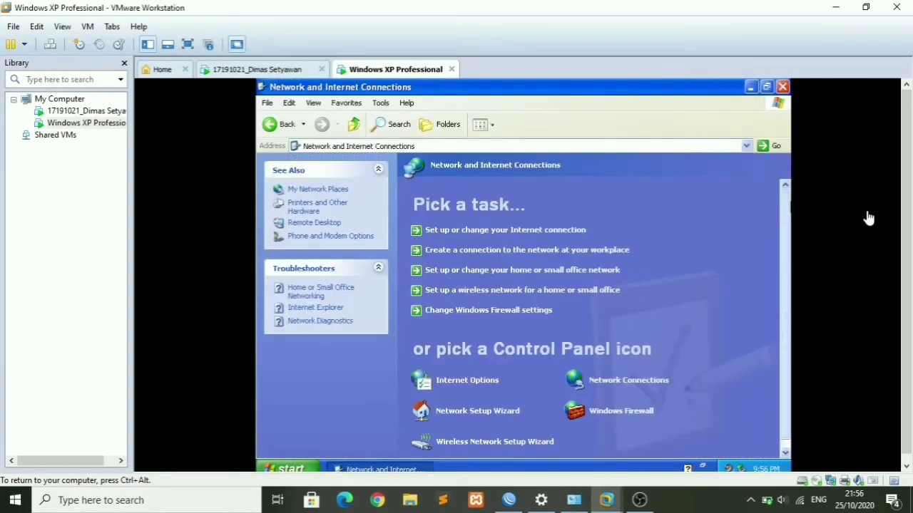
scroll(781, 323, down, 1)
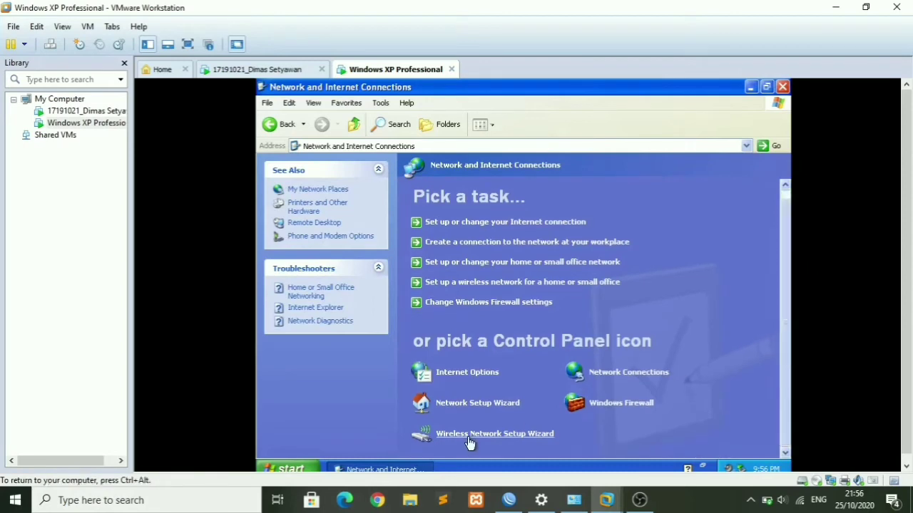
click(600, 377)
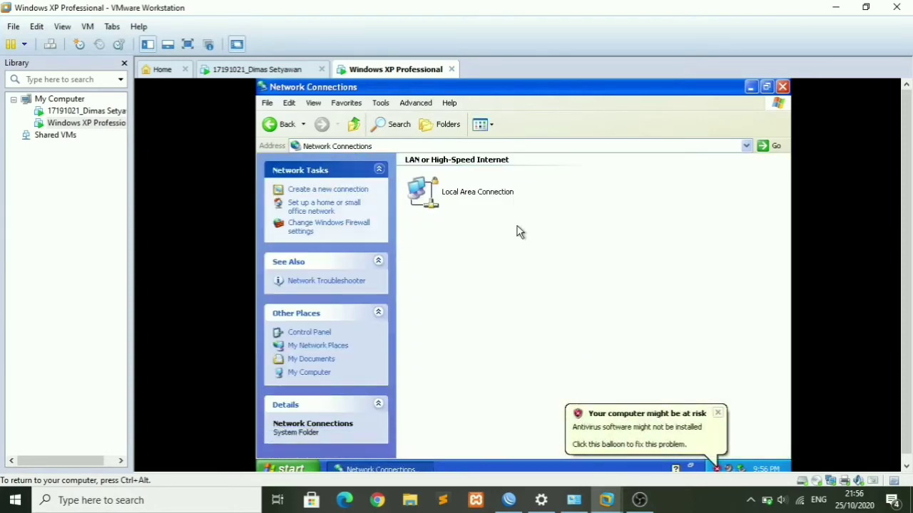
Disable and re-enable Windows XP's Local Area Connection, dismissing the security notification
click(488, 206)
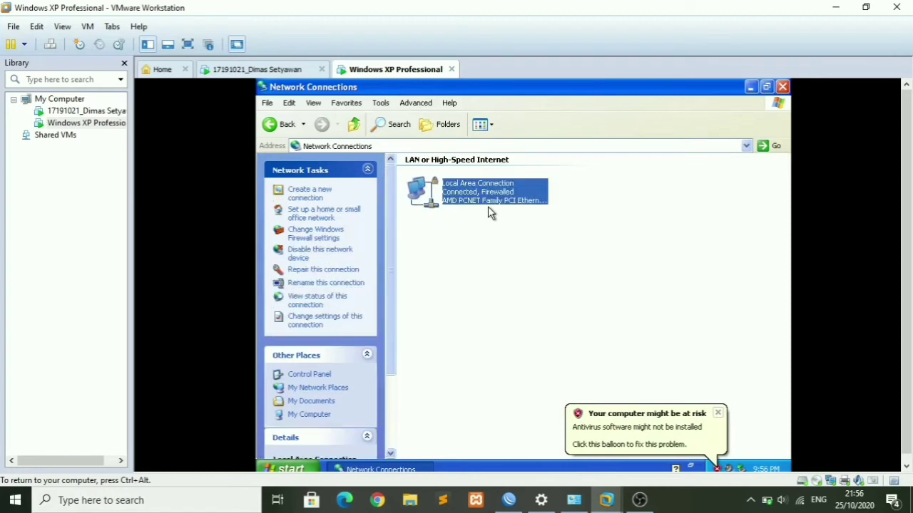
right_click(482, 193)
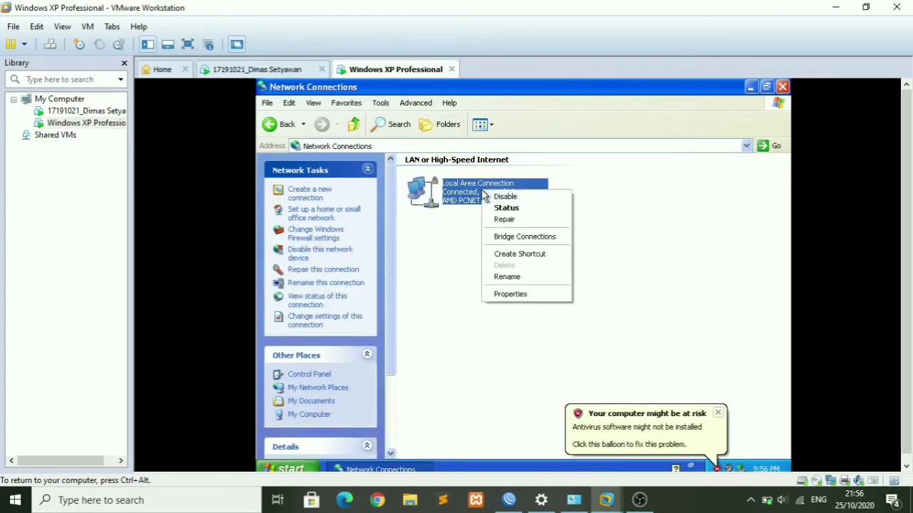
click(491, 197)
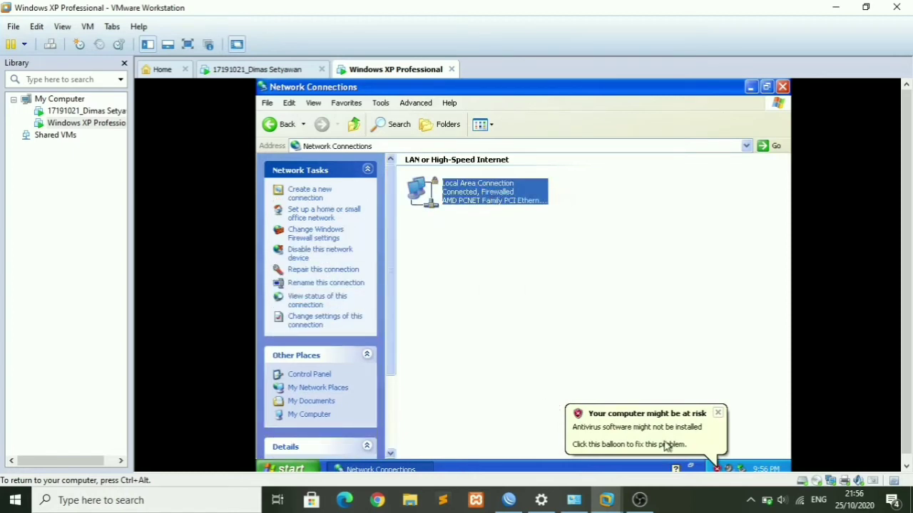
click(719, 413)
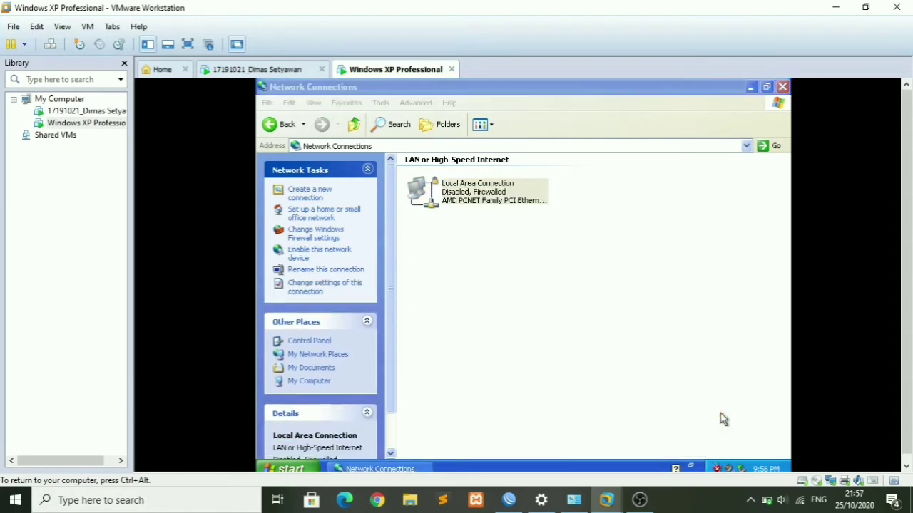
double_click(483, 199)
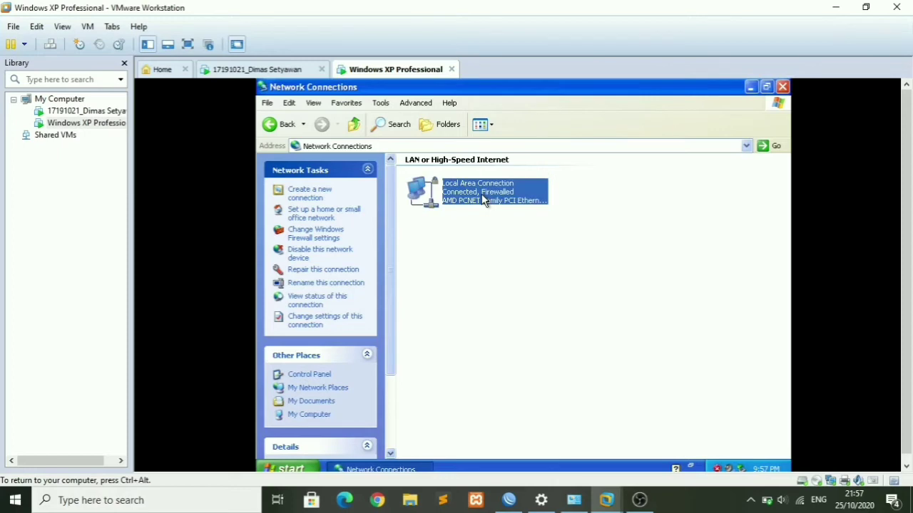
Check in the Local Area Connection's TCP/IP properties that the IP and DNS addresses are obtained automatically, and close both properties dialogs
double_click(483, 200)
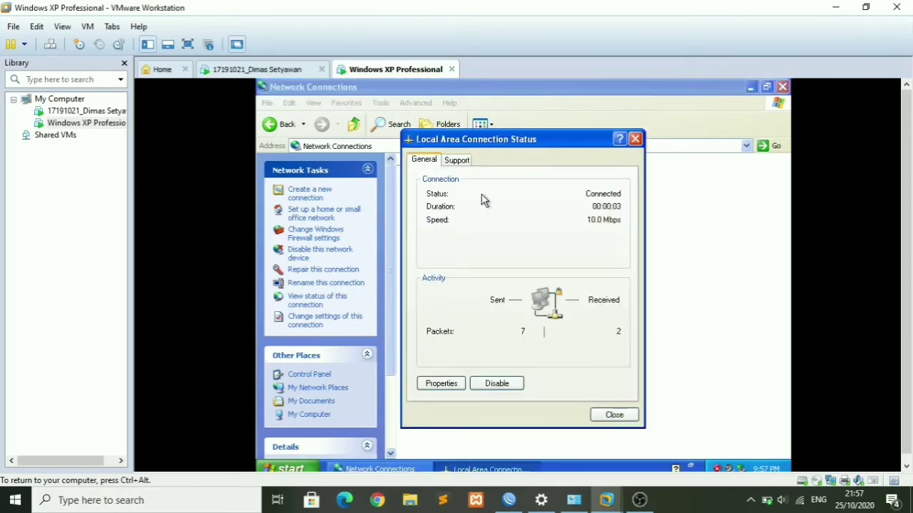
click(440, 384)
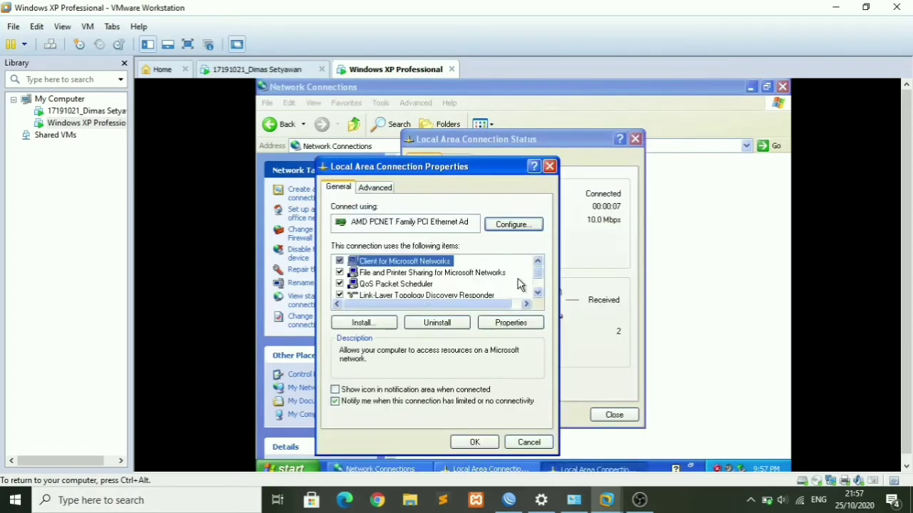
scroll(540, 278, down, 1)
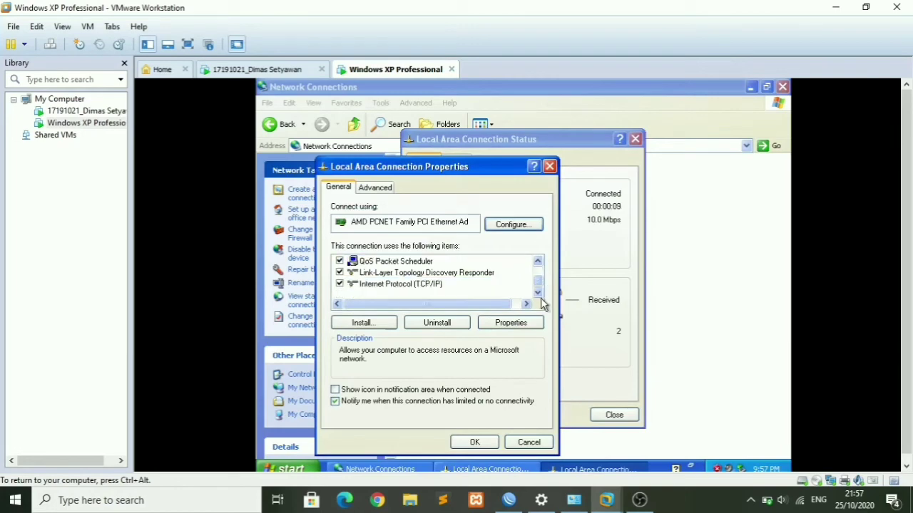
double_click(412, 284)
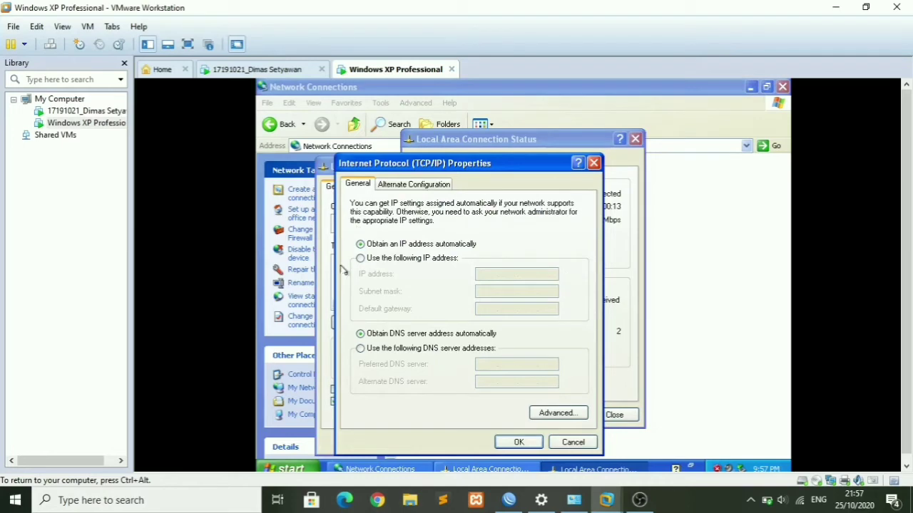
click(508, 450)
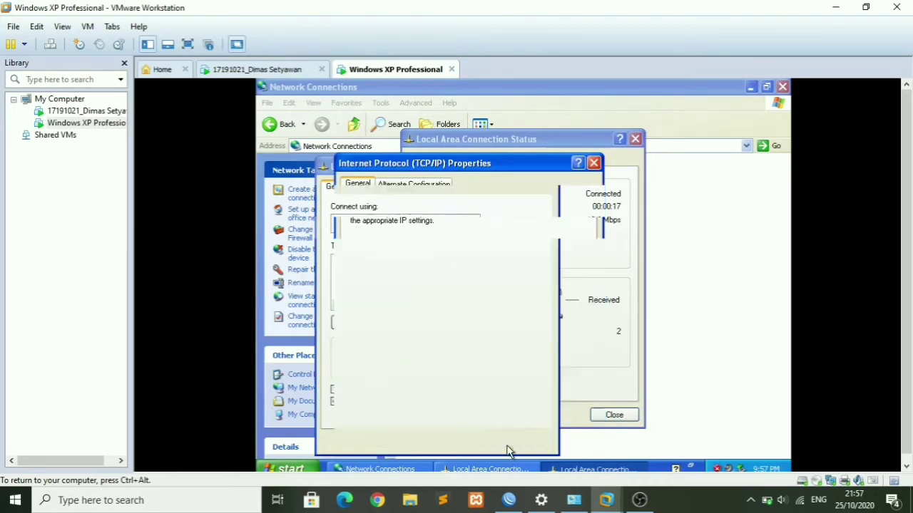
click(490, 443)
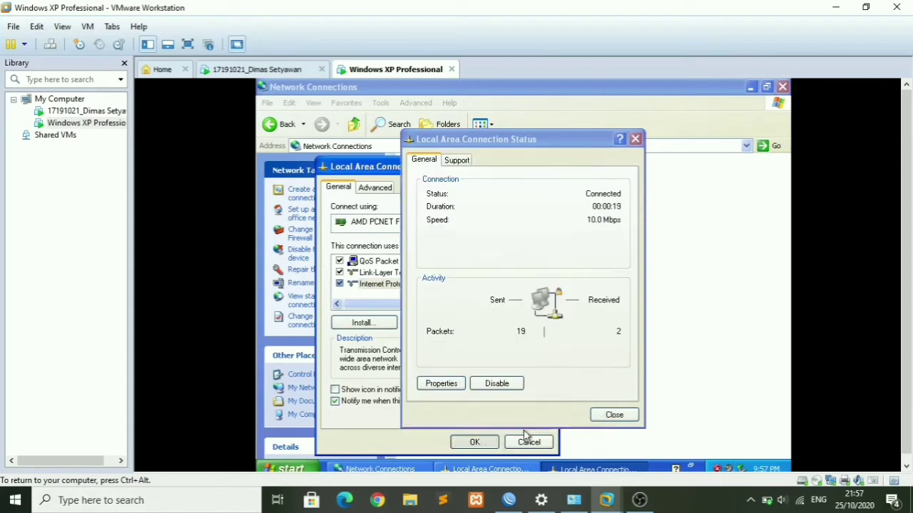
Examine the Local Area Connection's DHCP-assigned address and its network connection details, and clear the connection windows away
click(451, 164)
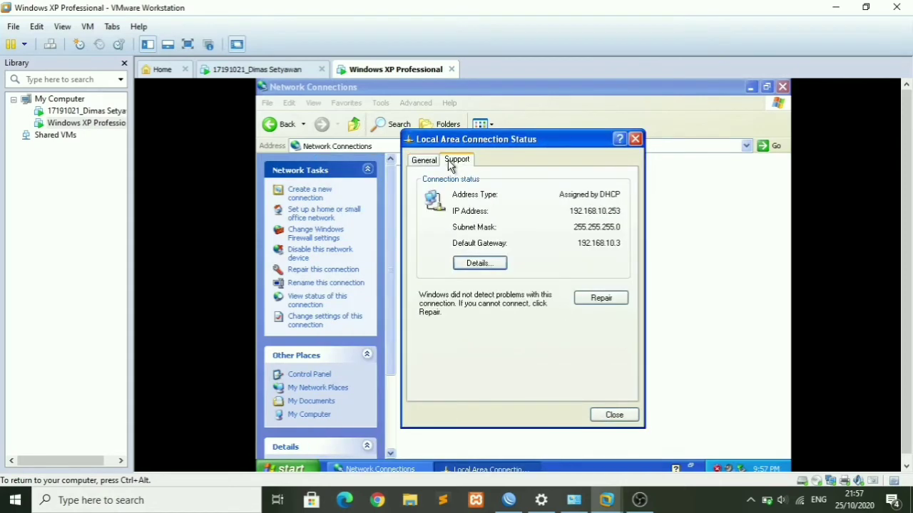
click(476, 265)
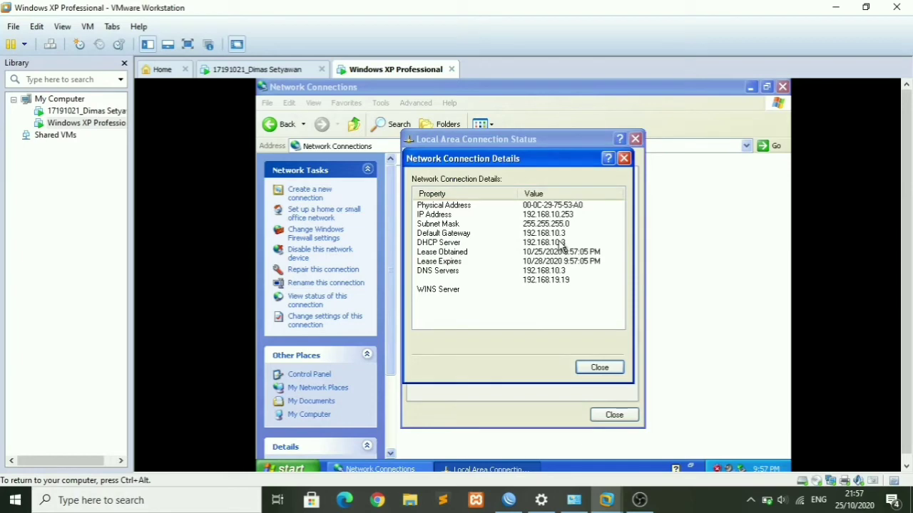
click(597, 368)
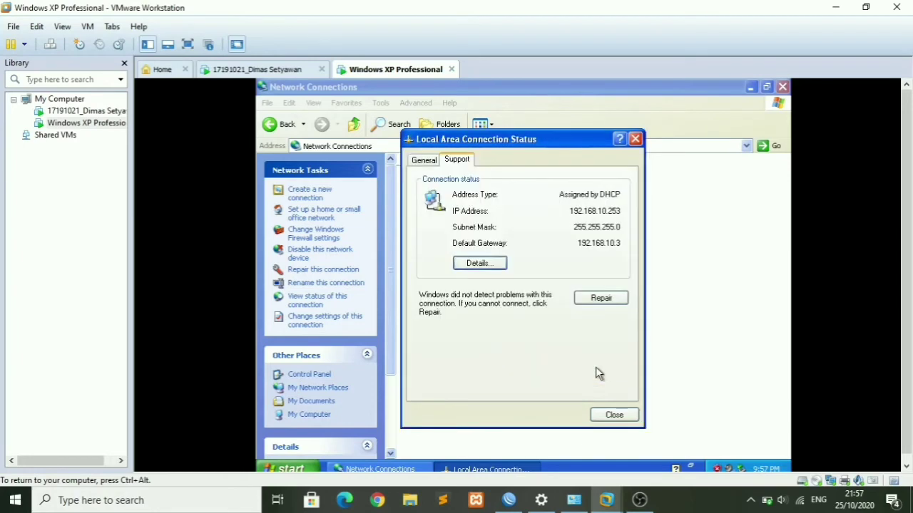
click(612, 416)
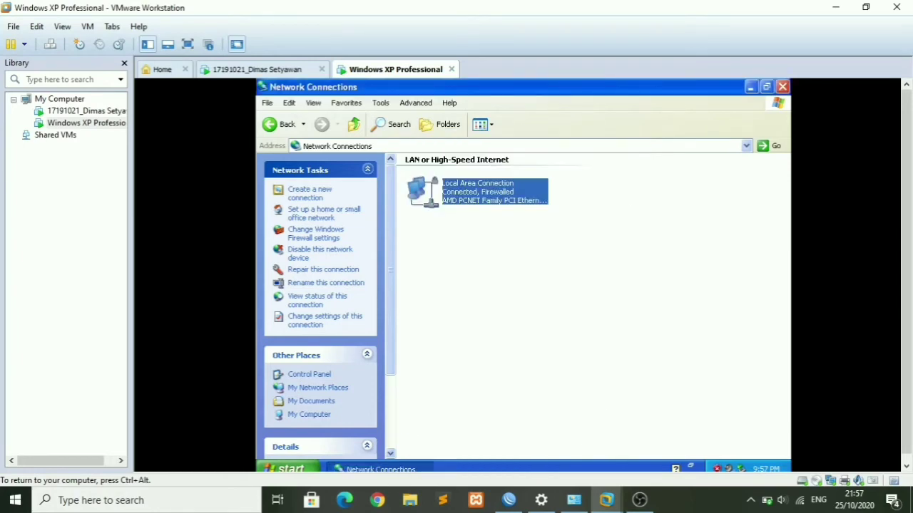
click(751, 87)
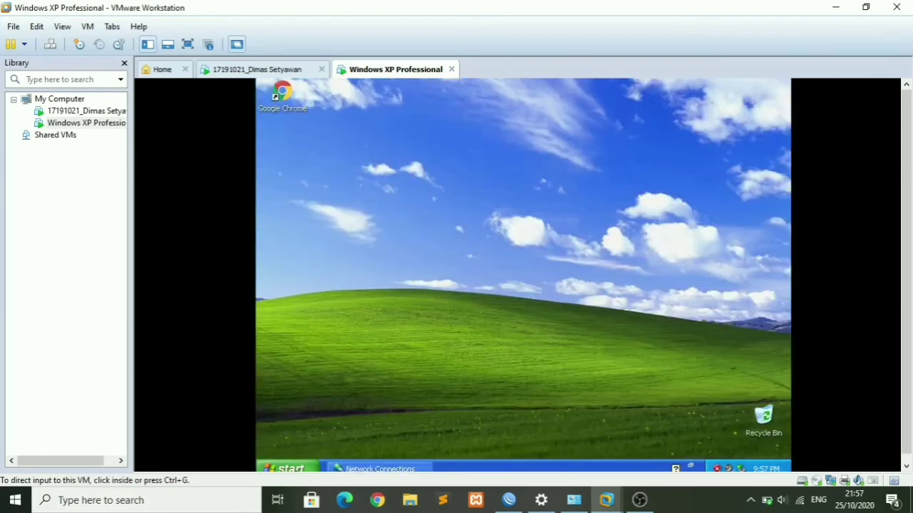
Test Windows XP's internet connectivity by pinging 8.8.8.8 from Command Prompt, and minimize the console
click(287, 468)
click(361, 263)
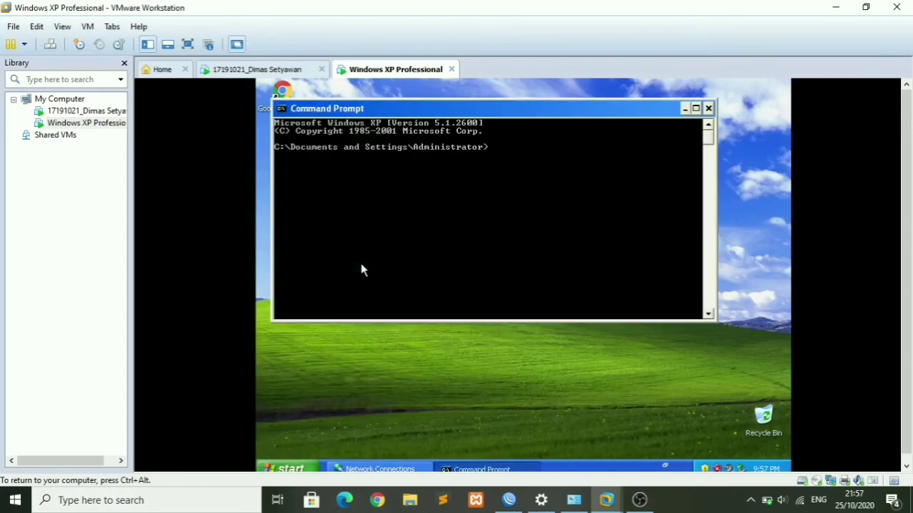
text(ping 8.8.8.8)
key(Return)
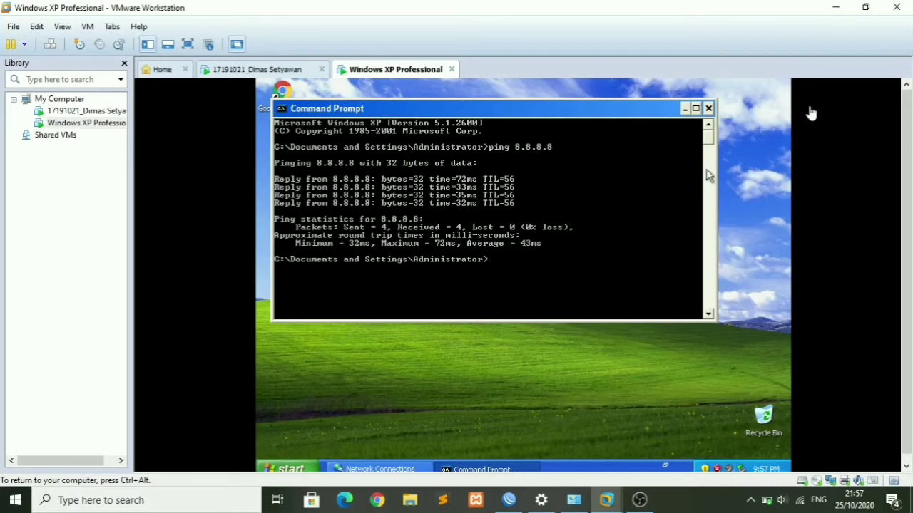
click(686, 109)
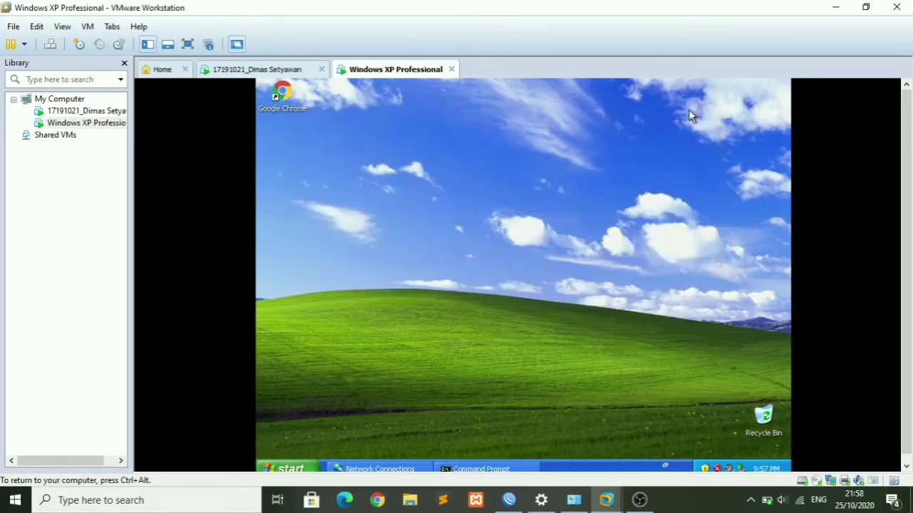
Open Google Chrome in Windows XP and run the internet speed test at fast.com
double_click(296, 98)
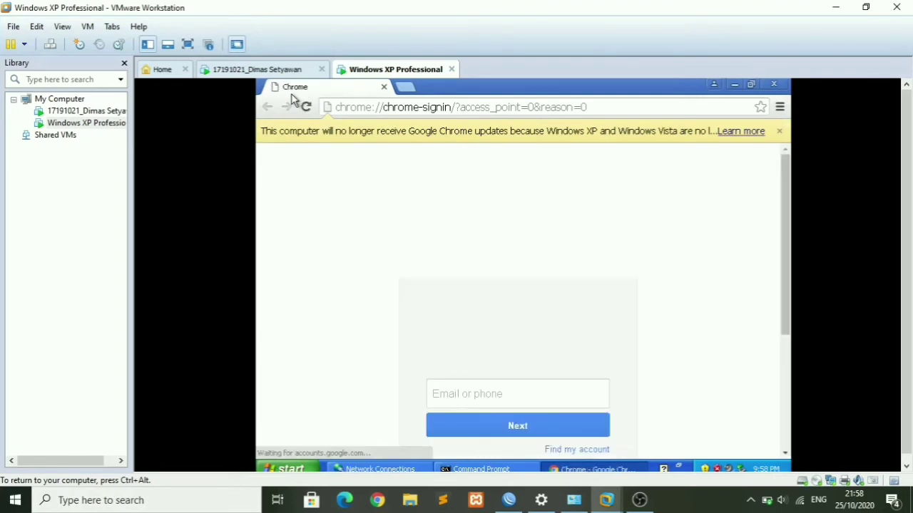
click(461, 109)
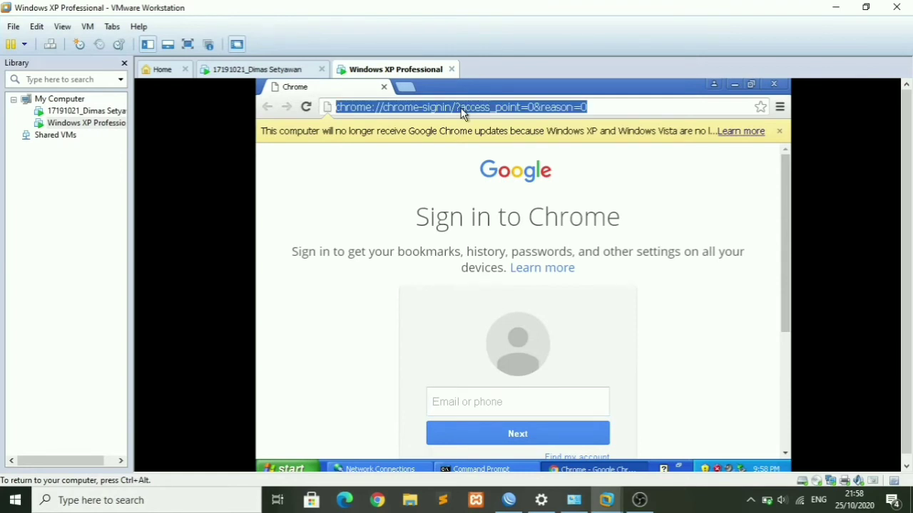
text(fast)
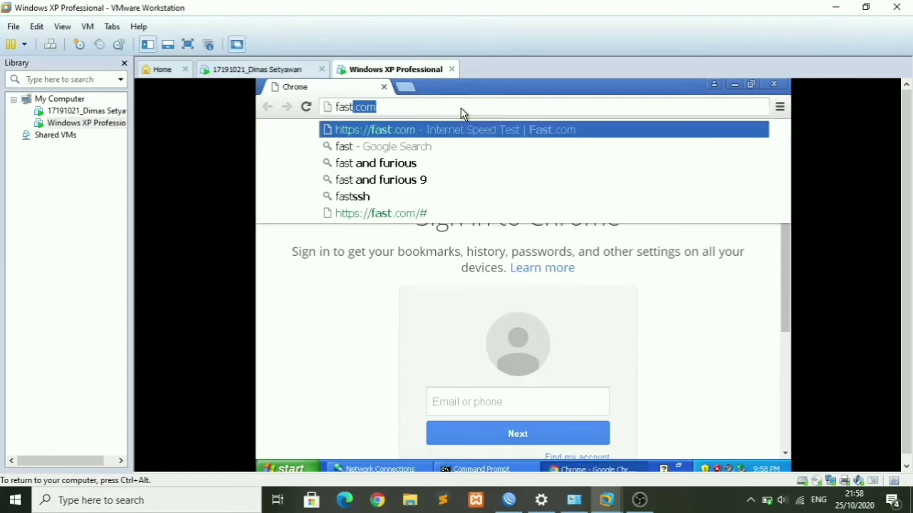
text(.co)
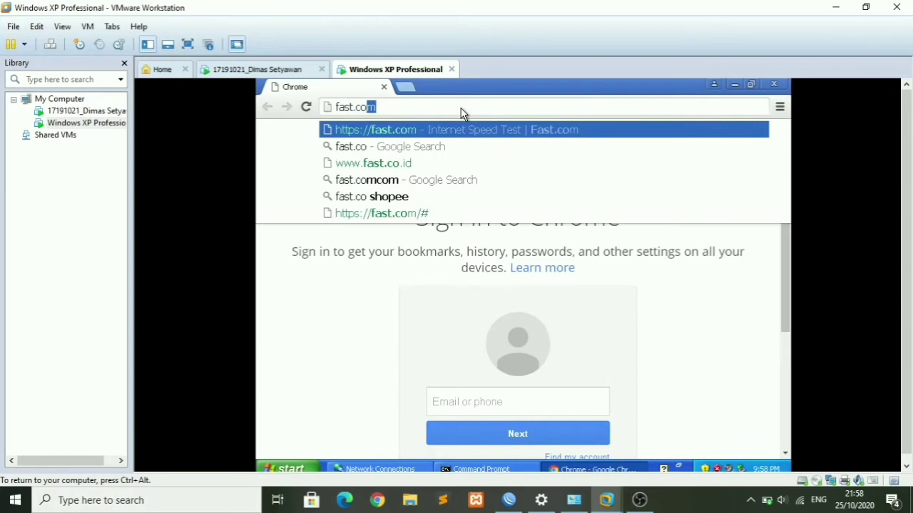
text(m)
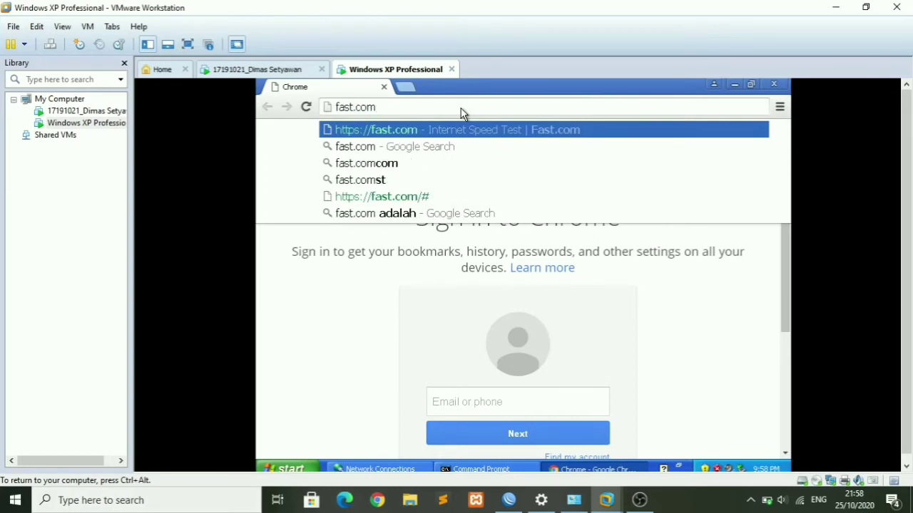
key(Return)
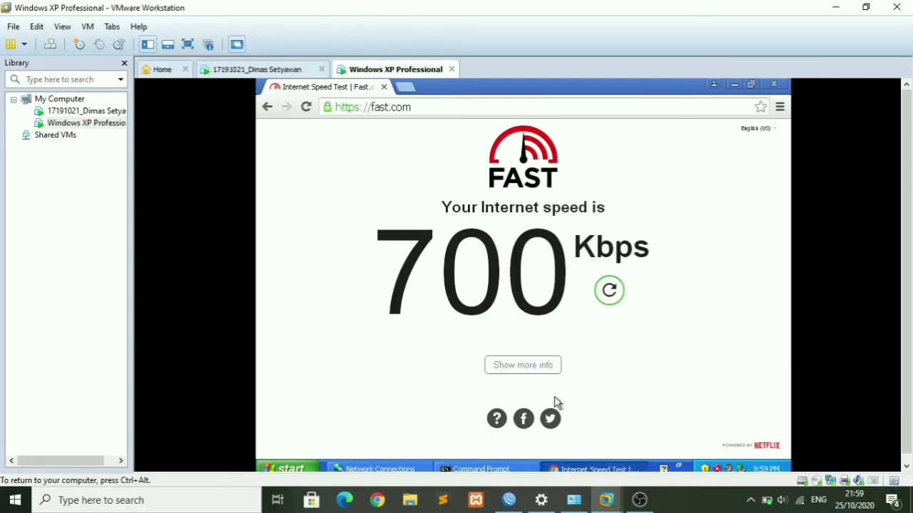
Switch to WinBox and create a new simple queue named winxp
click(508, 500)
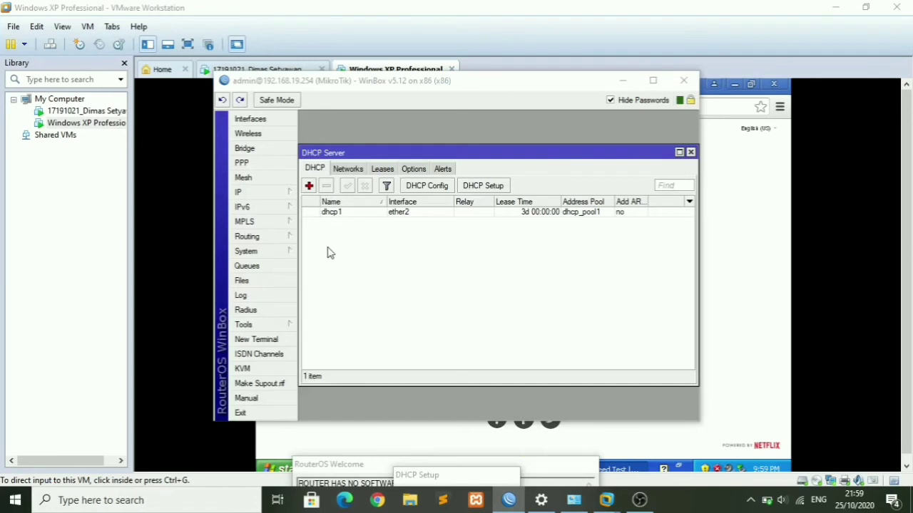
click(266, 268)
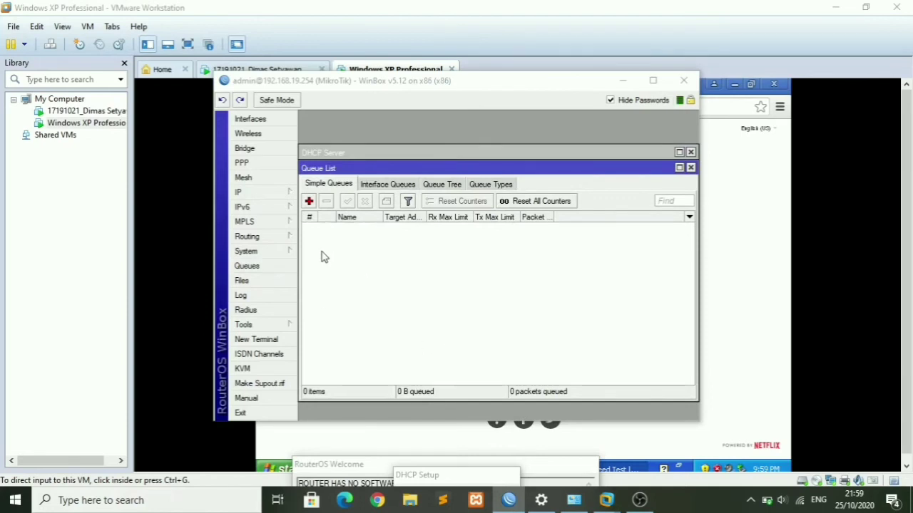
click(309, 202)
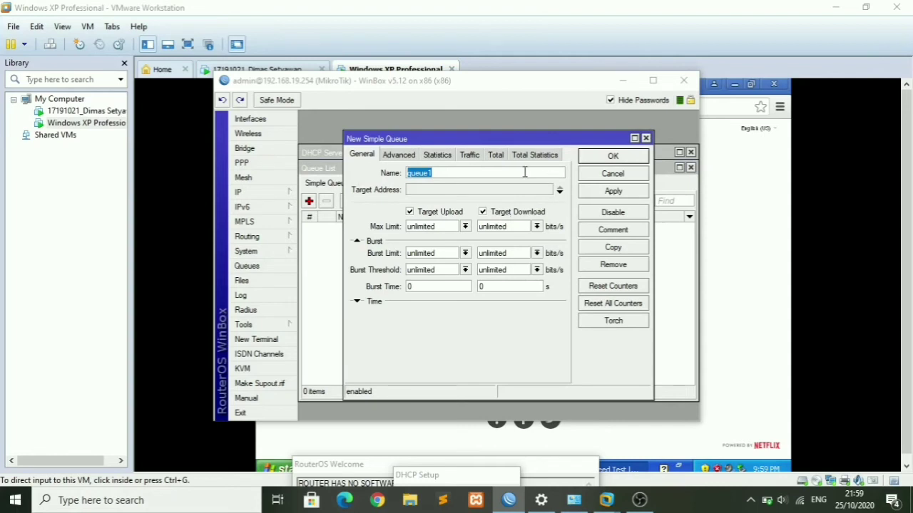
key(BackSpace)
text(winxp)
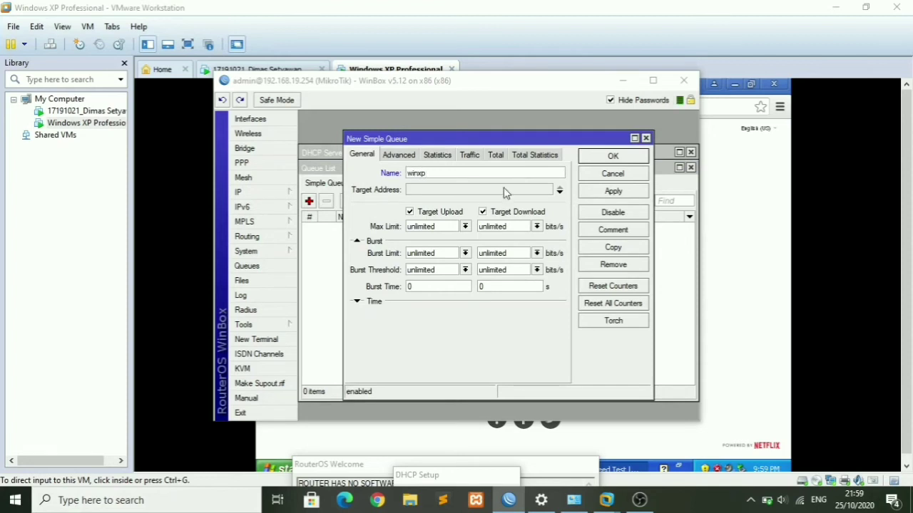
Set the queue's maximum upload and download limits to 1M each
click(464, 227)
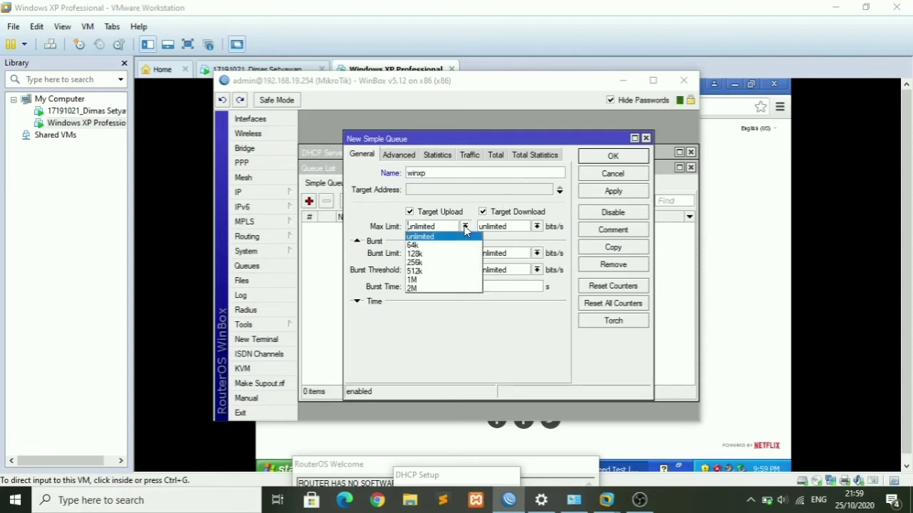
click(435, 280)
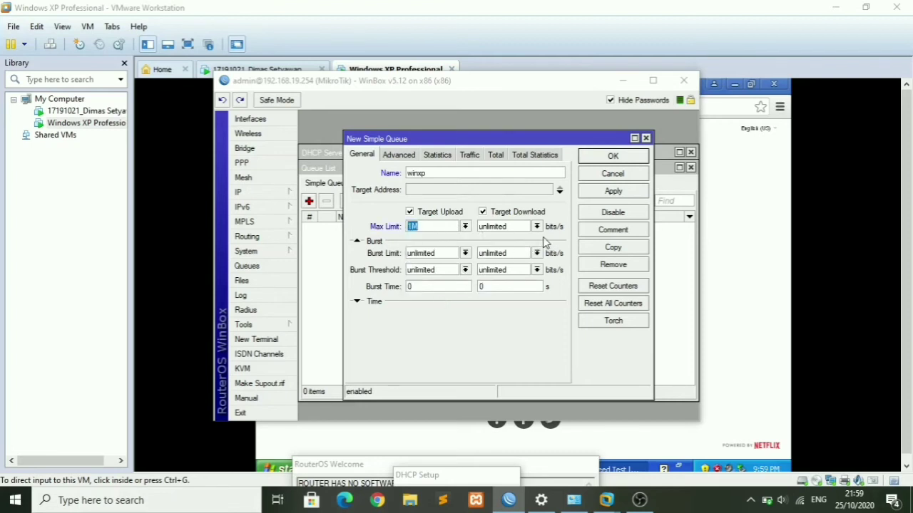
click(539, 227)
click(514, 280)
Set the queue's target address to 192.168.10.3, apply the settings and save the queue
click(539, 192)
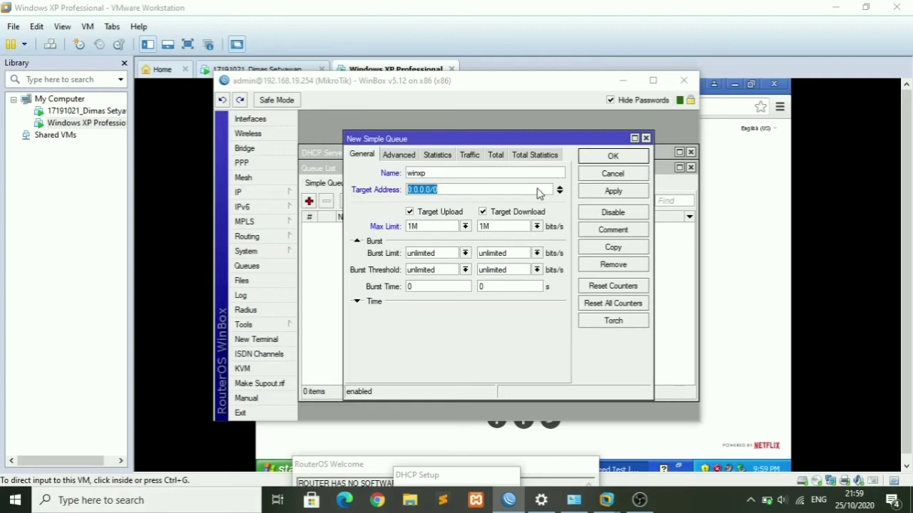
key(BackSpace)
text(192.)
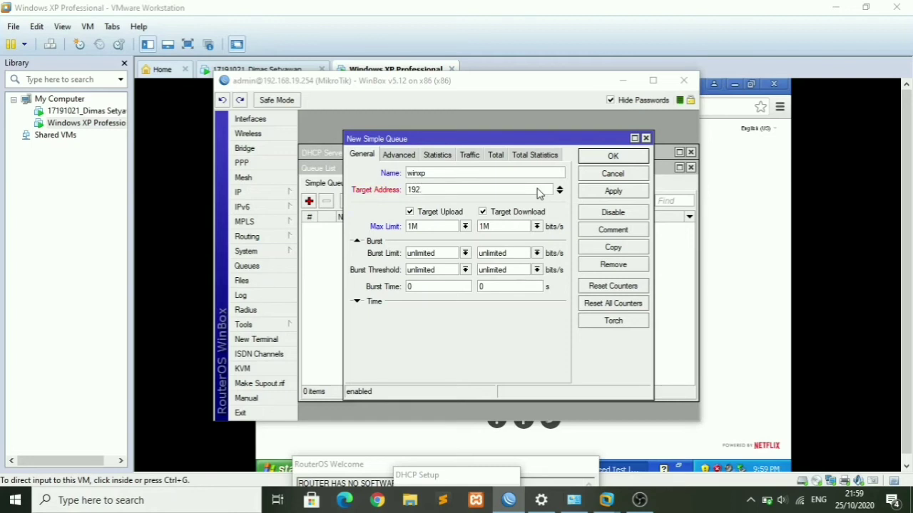
text(168.10.3)
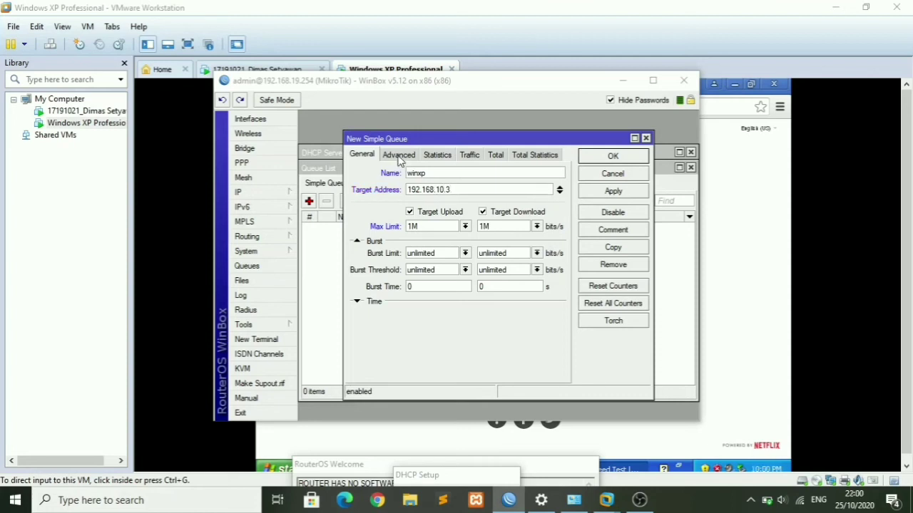
click(603, 191)
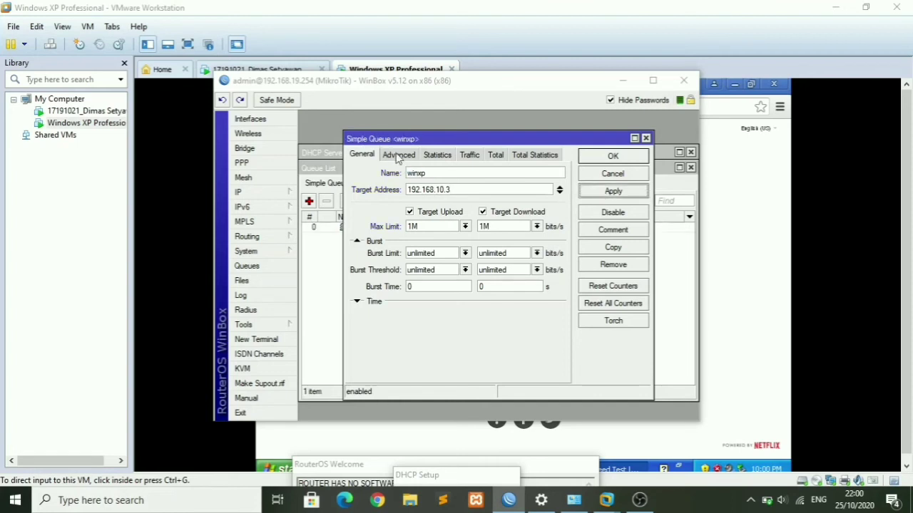
click(605, 157)
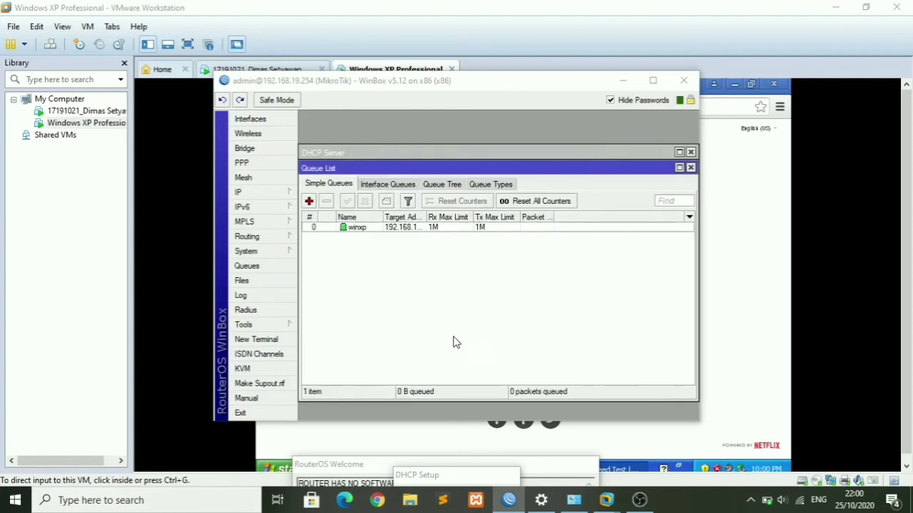
Switch back to the Windows XP virtual machine and rerun the fast.com speed test
click(466, 431)
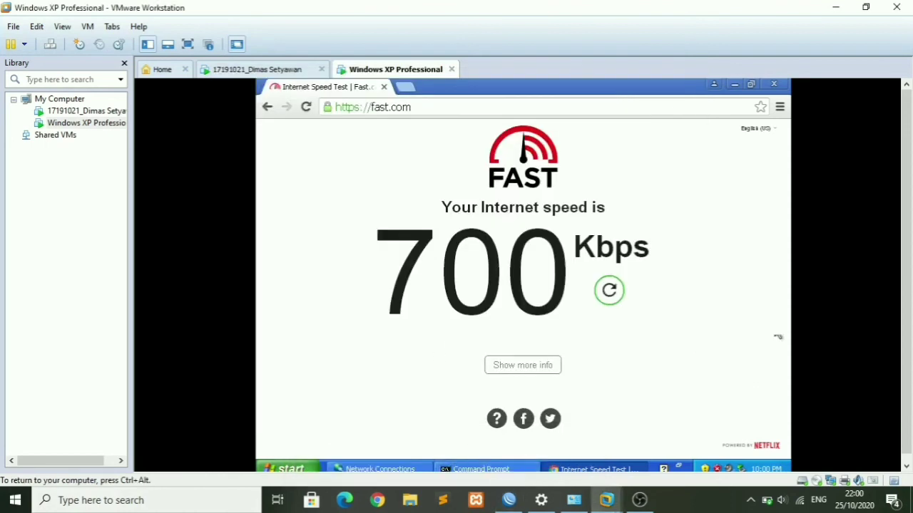
click(608, 290)
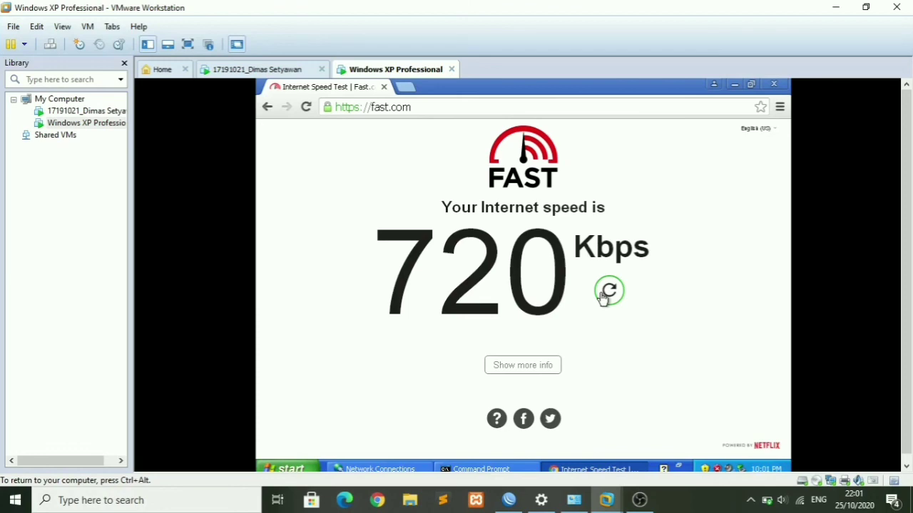
click(639, 500)
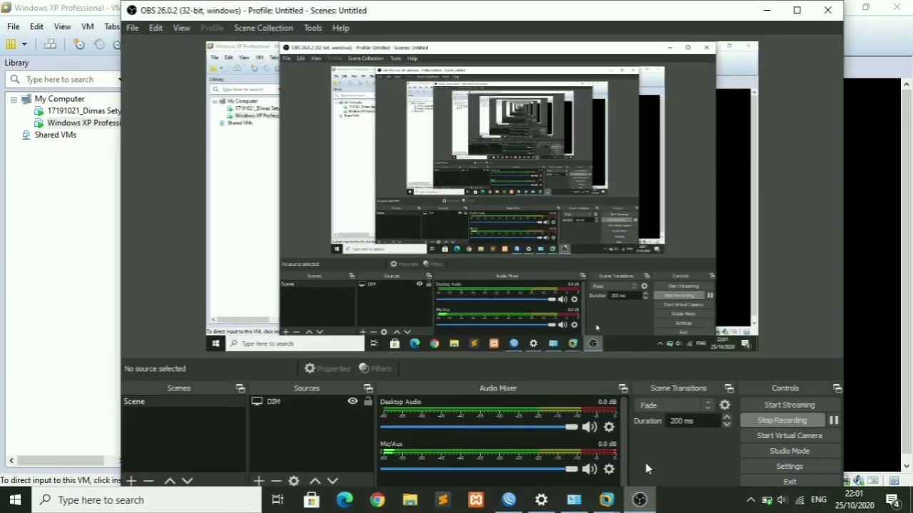